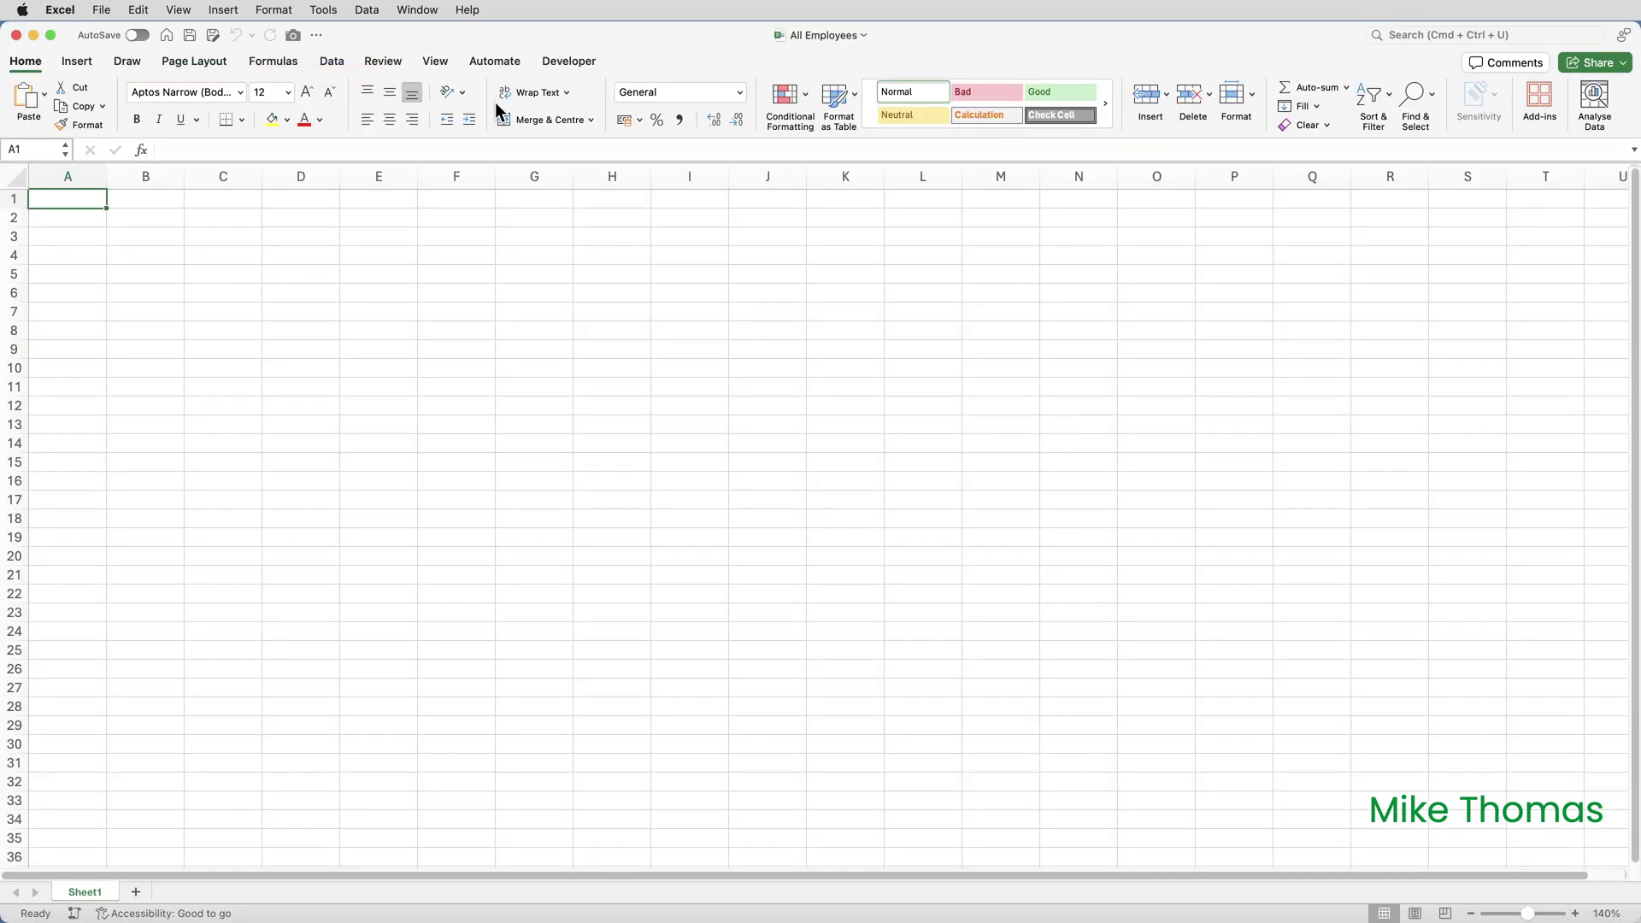
# Create a blank Power Query with Source = SharePoint.Contents pointing to the training site.
pyautogui.click(335, 62)
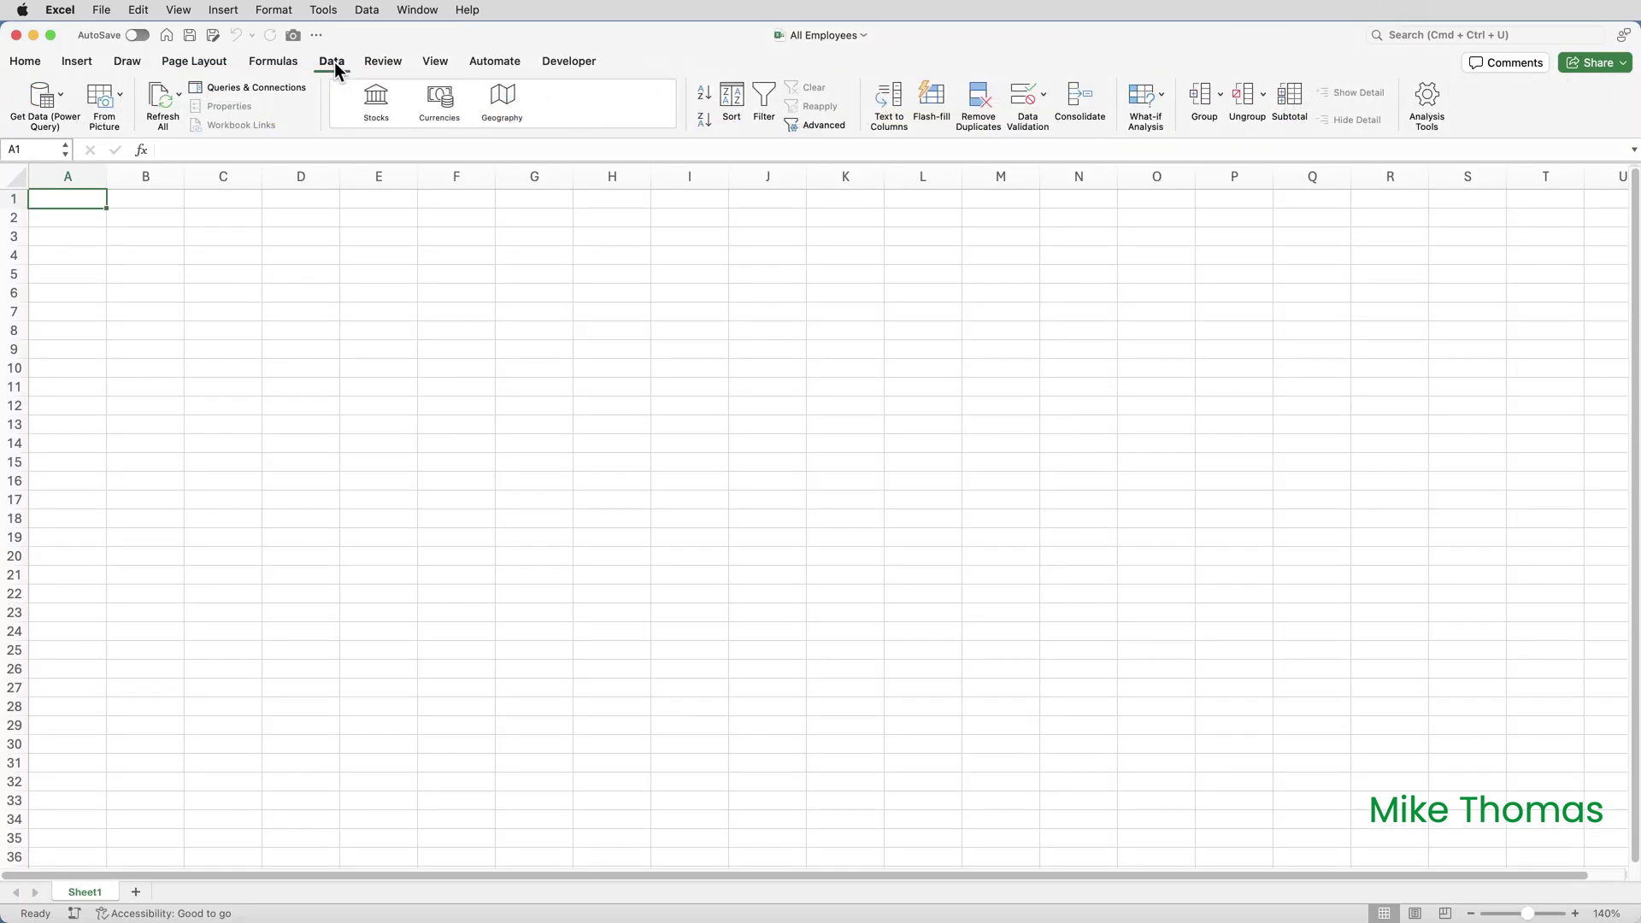
pyautogui.click(37, 100)
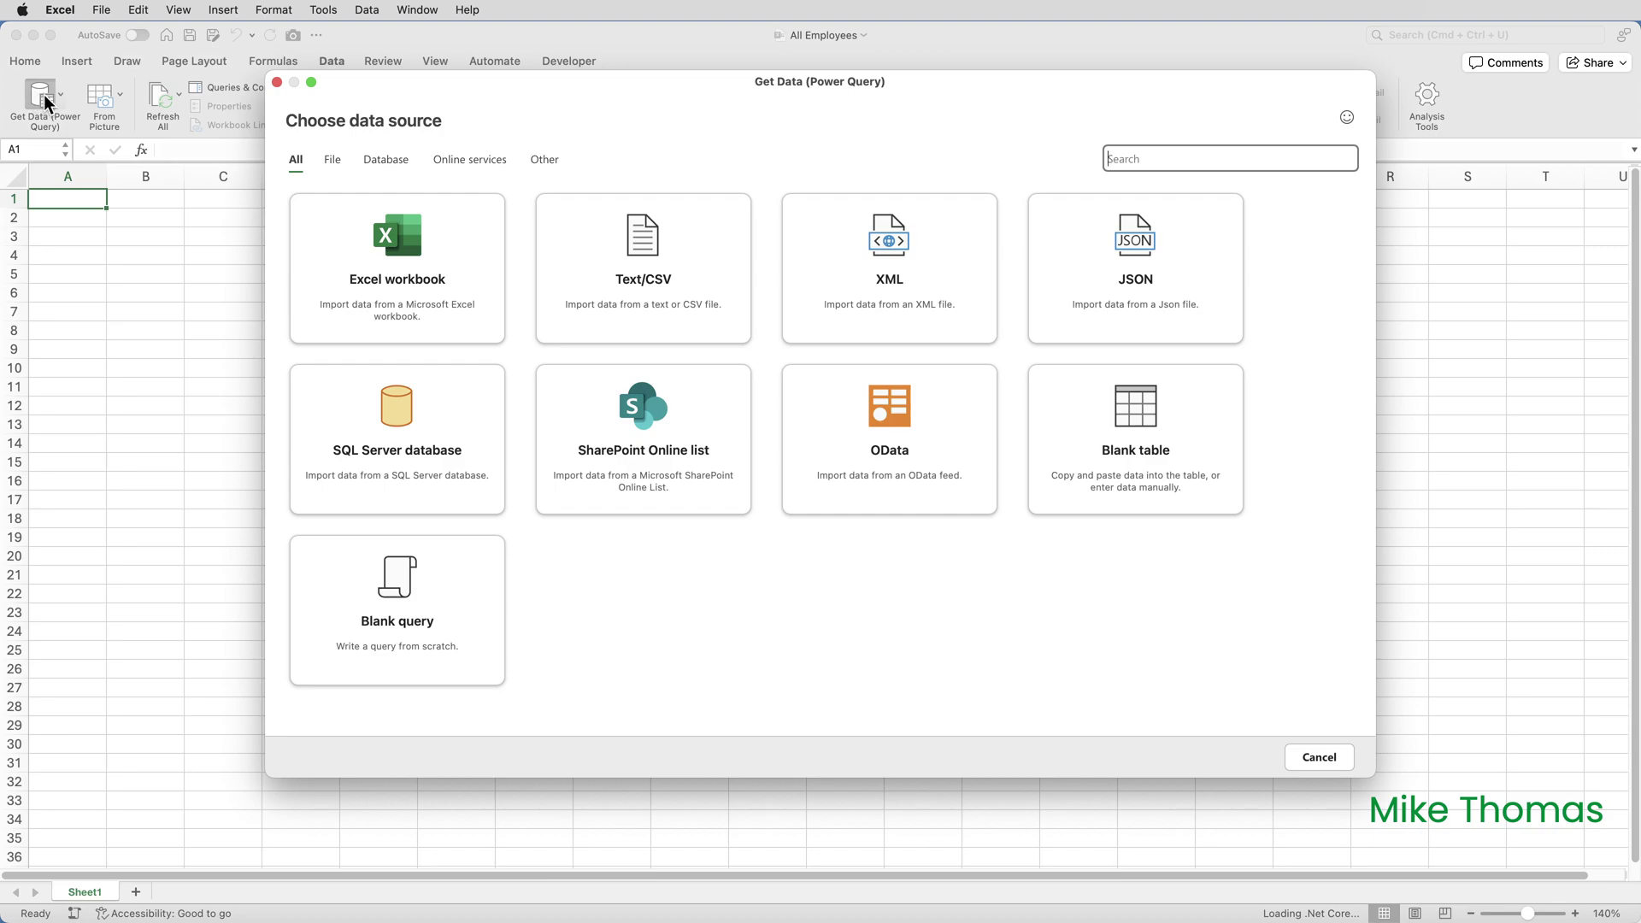
pyautogui.click(398, 626)
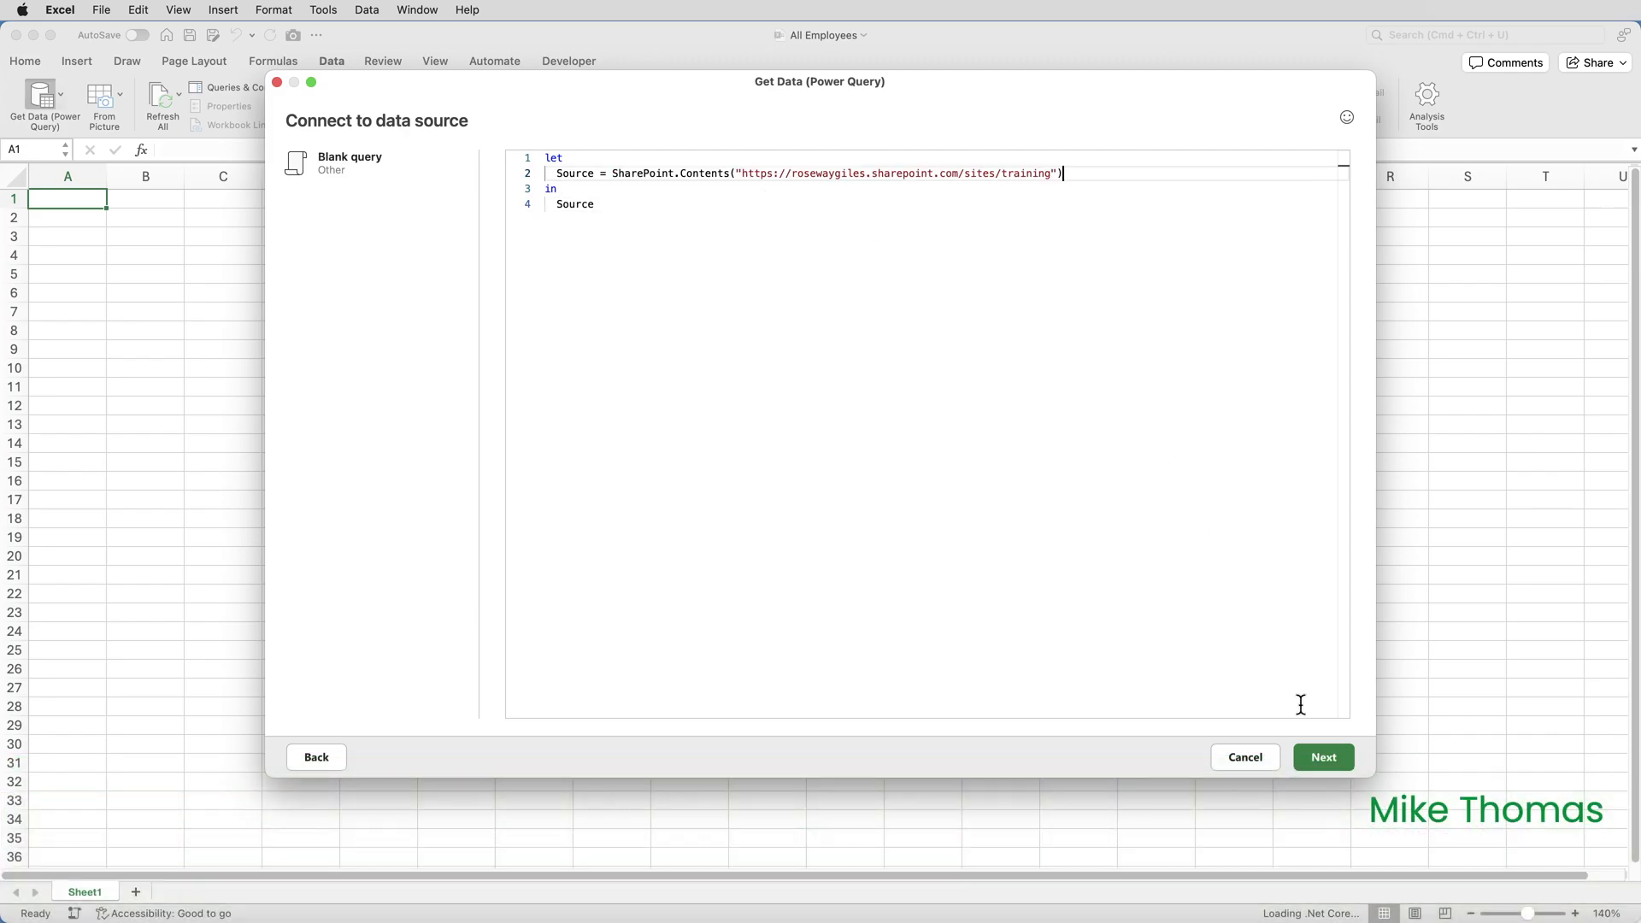
pyautogui.click(1323, 757)
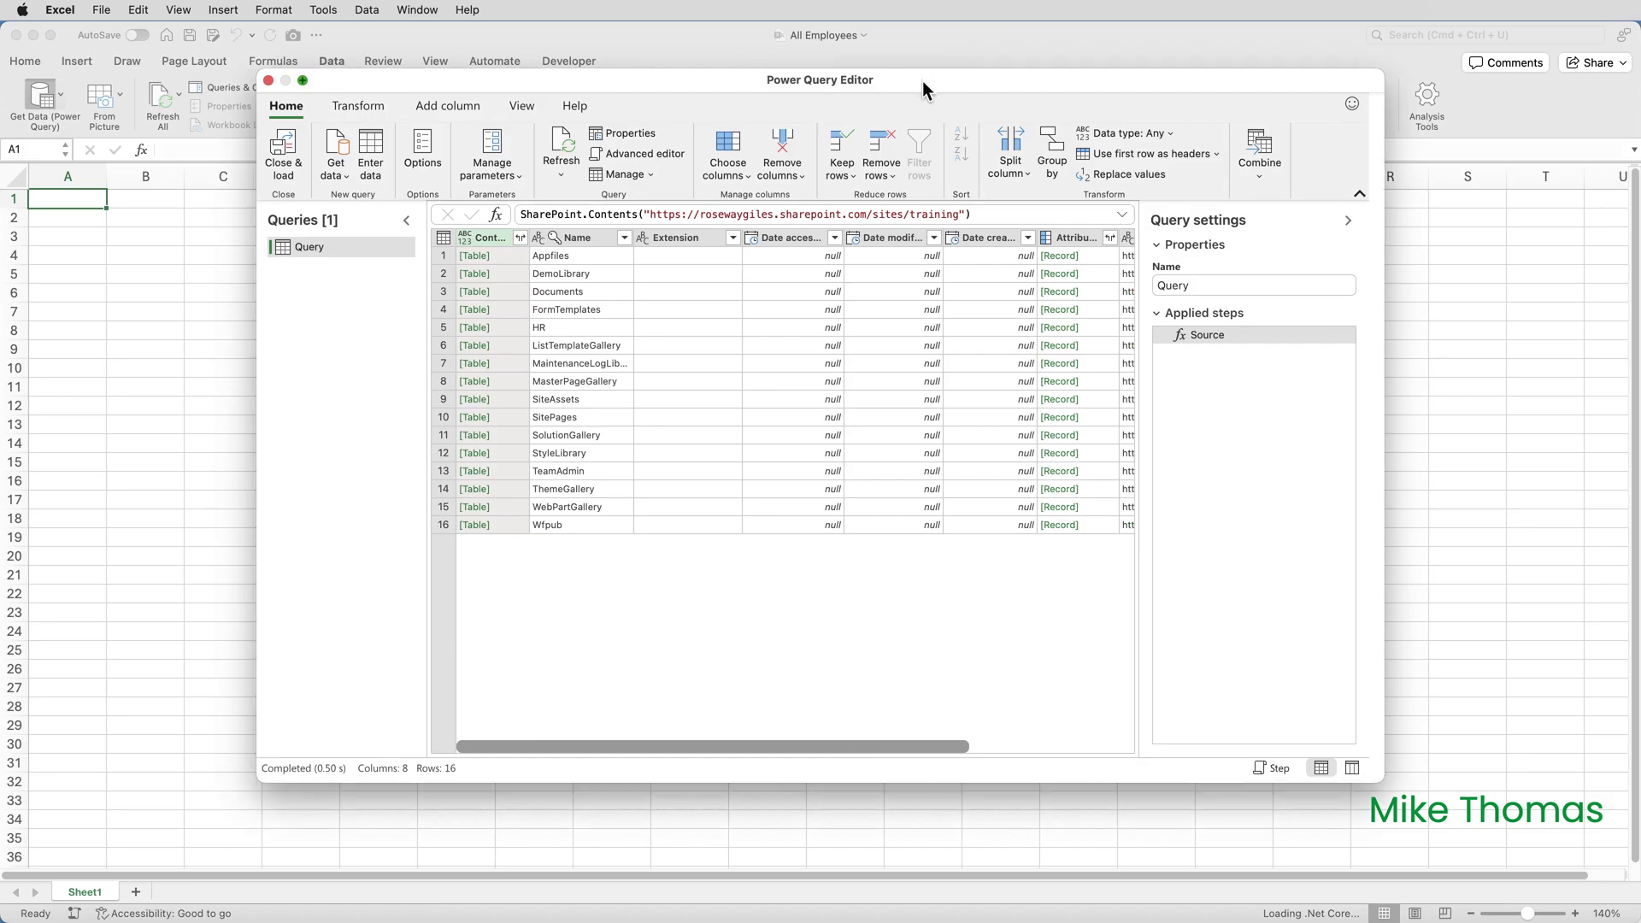
# Maximise the Power Query Editor window showing the site's 16 libraries.
pyautogui.doubleClick(921, 80)
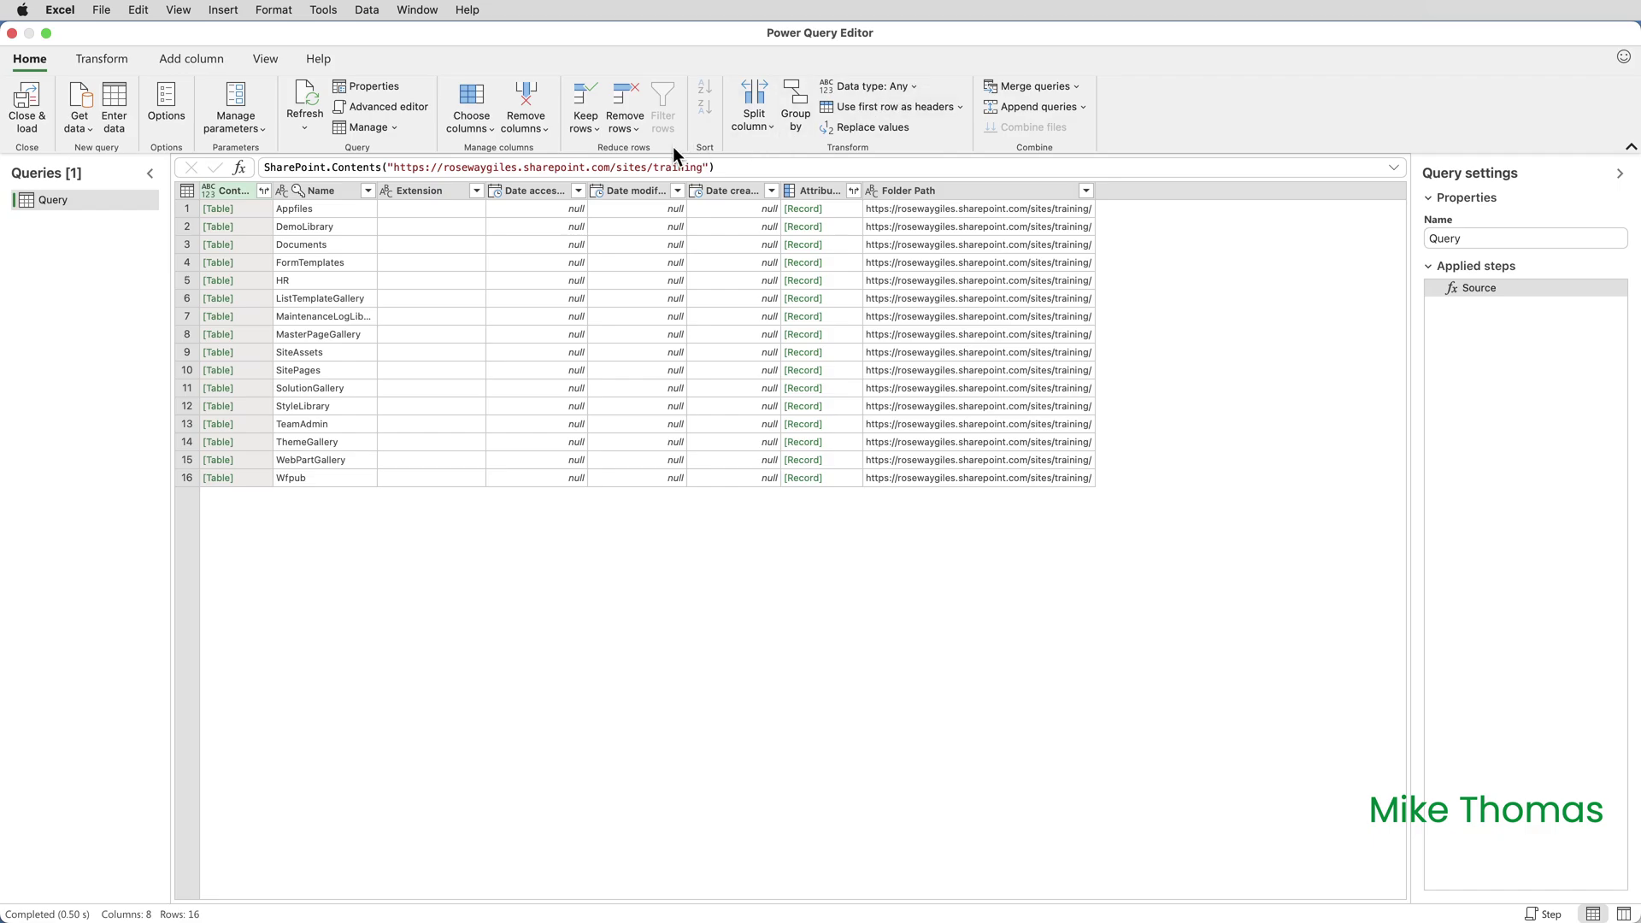
# Filter the Name column to keep only the HR library row.
pyautogui.click(367, 190)
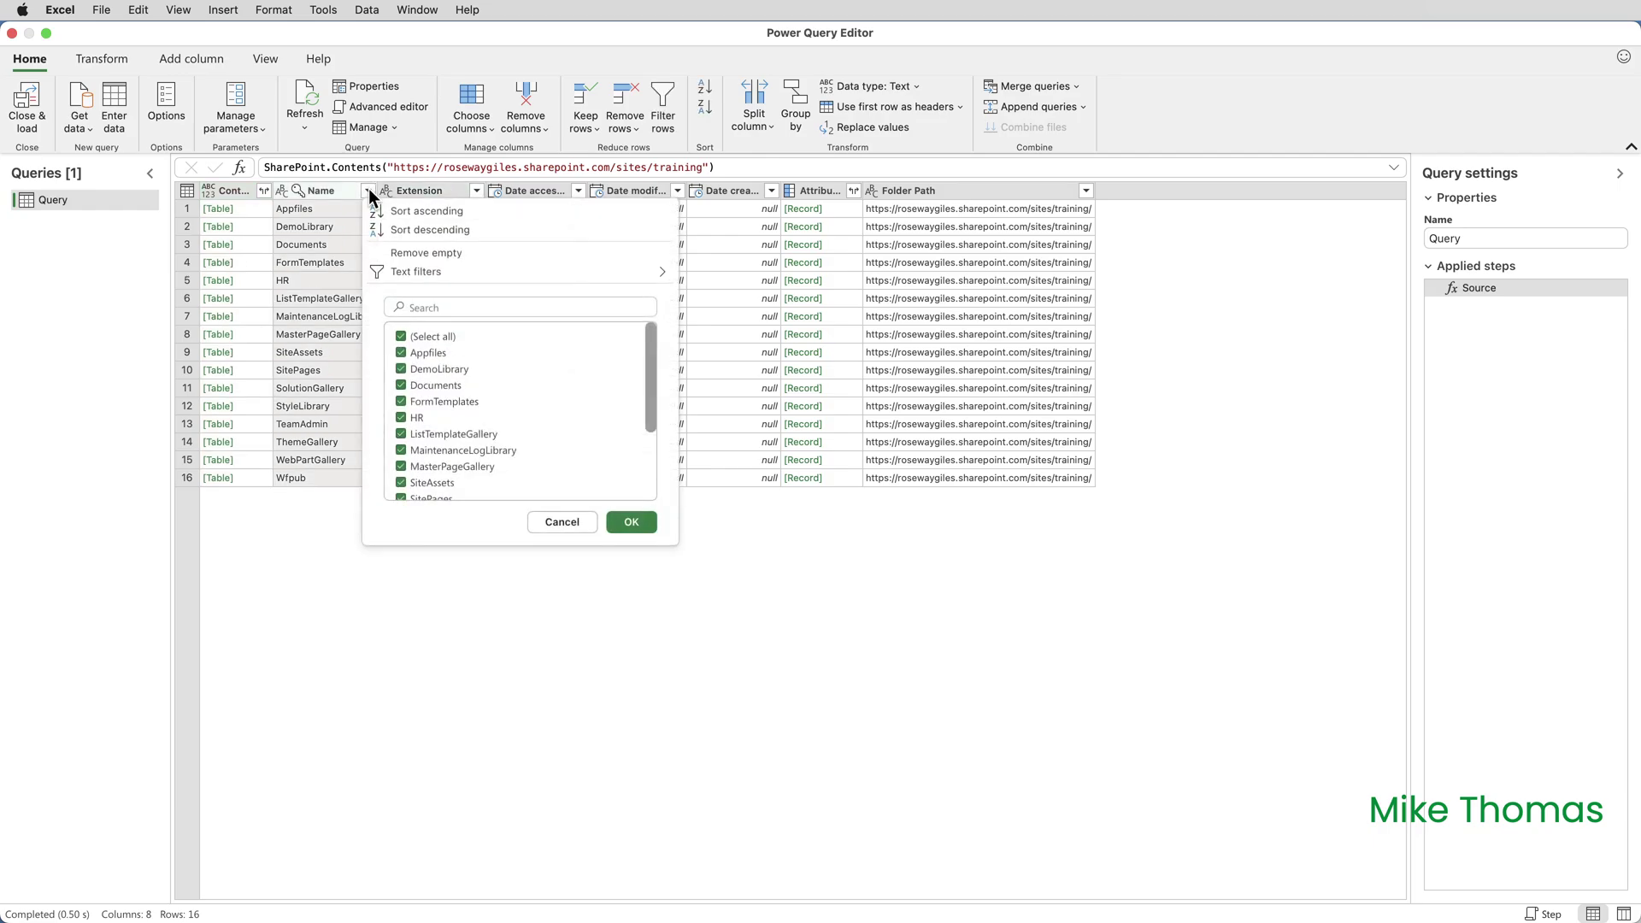
pyautogui.click(401, 337)
pyautogui.click(401, 418)
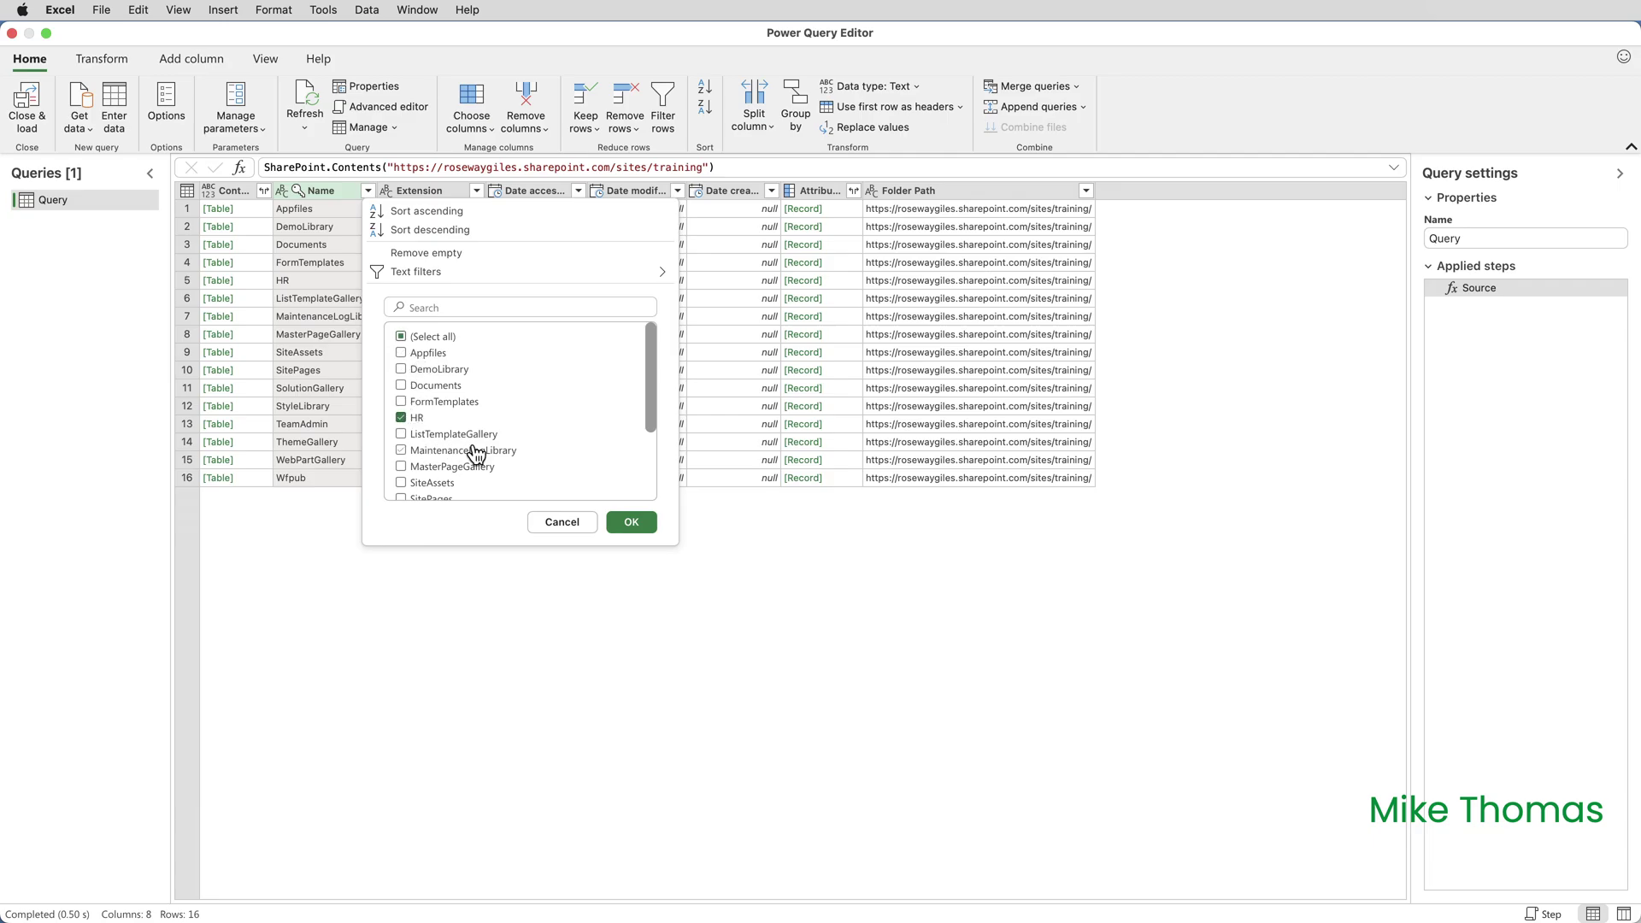
pyautogui.click(625, 521)
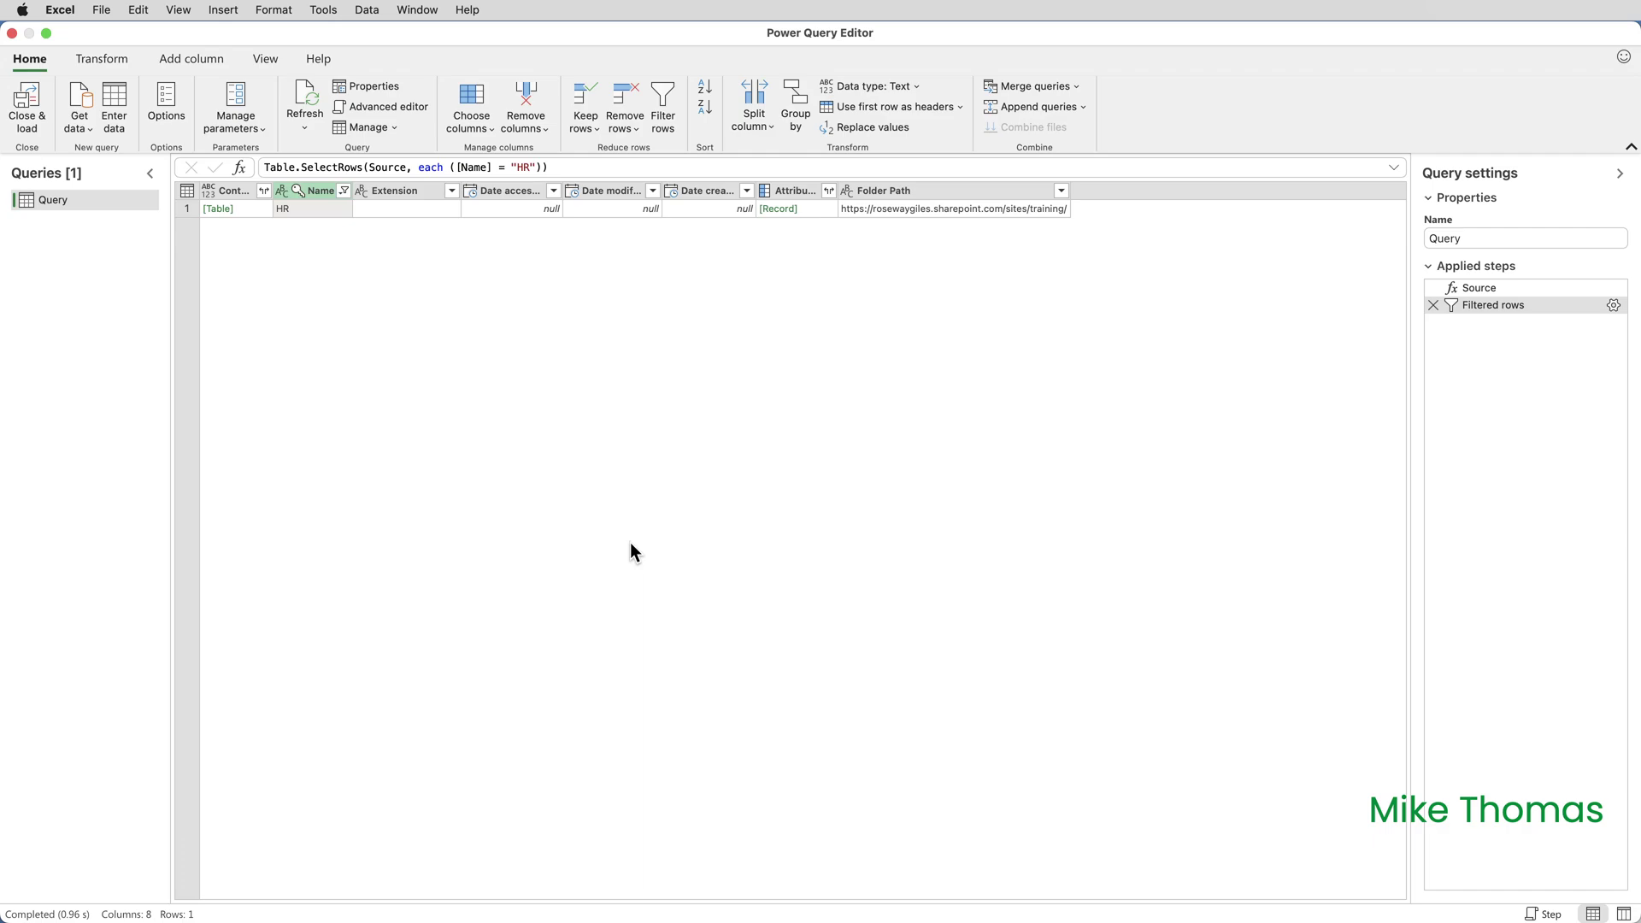
# Widen the Content, Date accessed, Date modified and Date created columns to show full headers.
pyautogui.moveTo(272, 190); pyautogui.dragTo(382, 190)
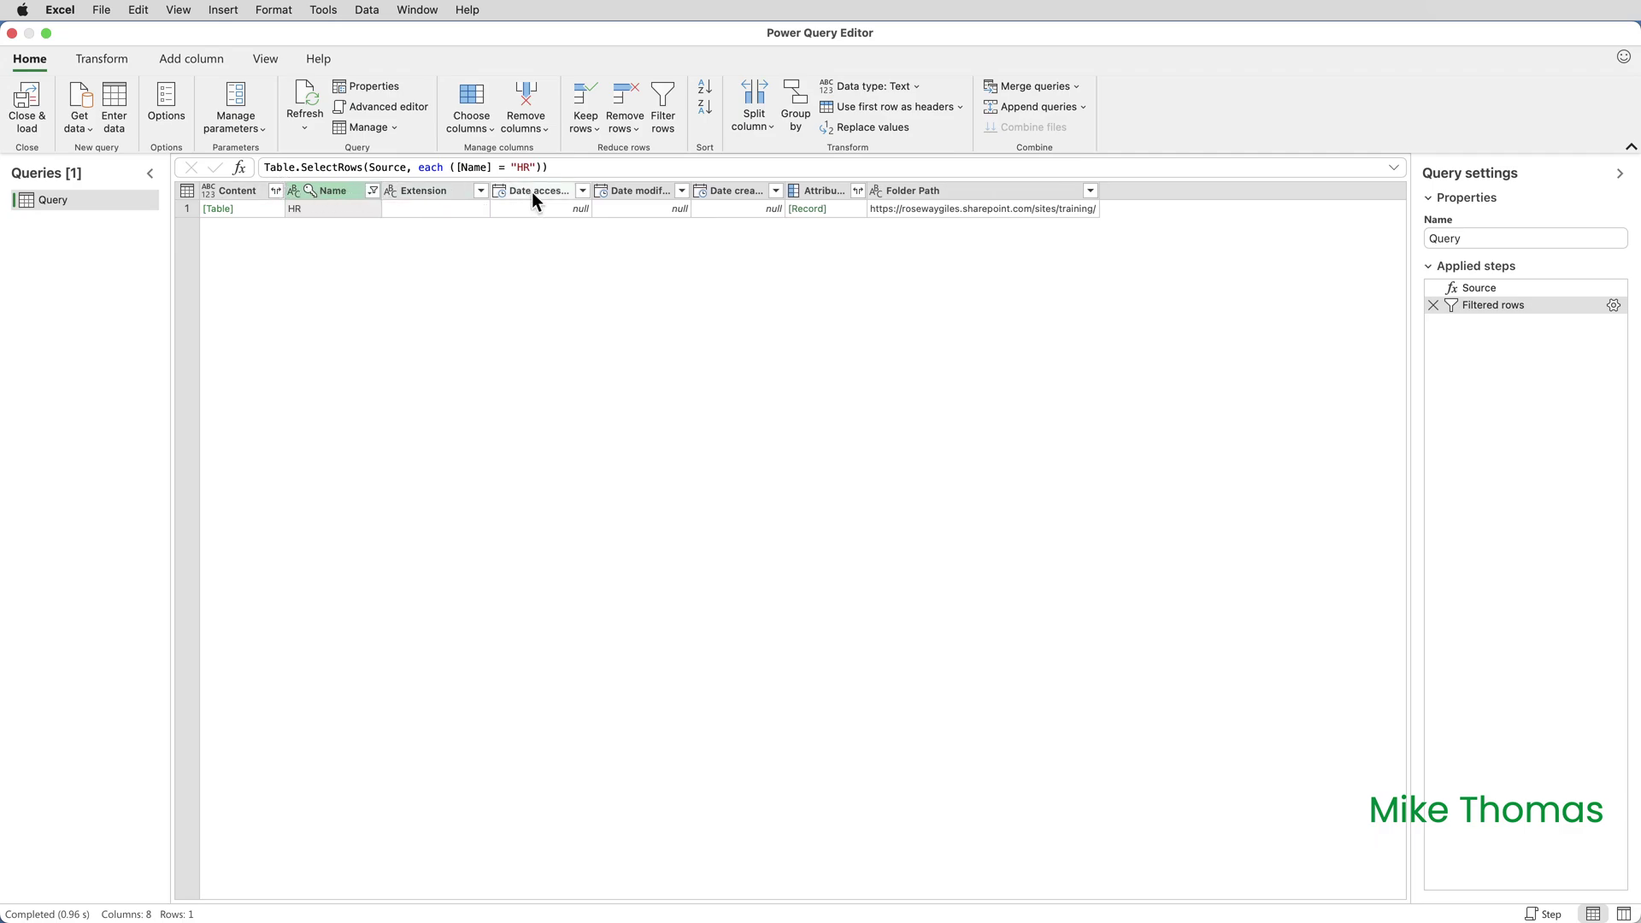
pyautogui.moveTo(589, 185); pyautogui.dragTo(610, 189)
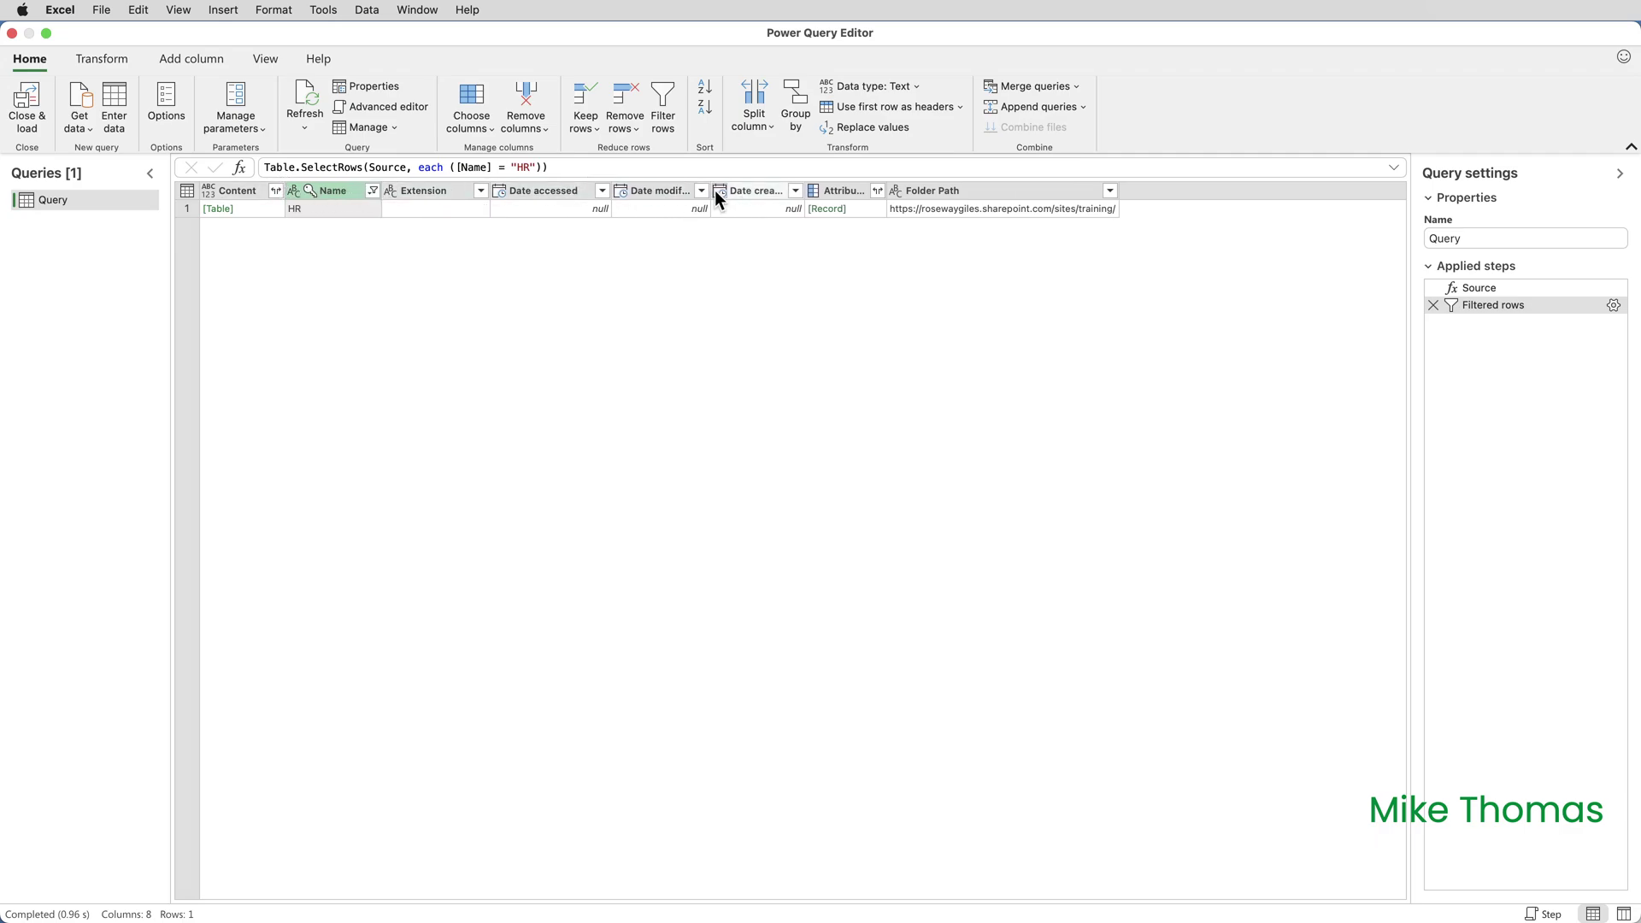
pyautogui.moveTo(710, 189); pyautogui.dragTo(848, 190)
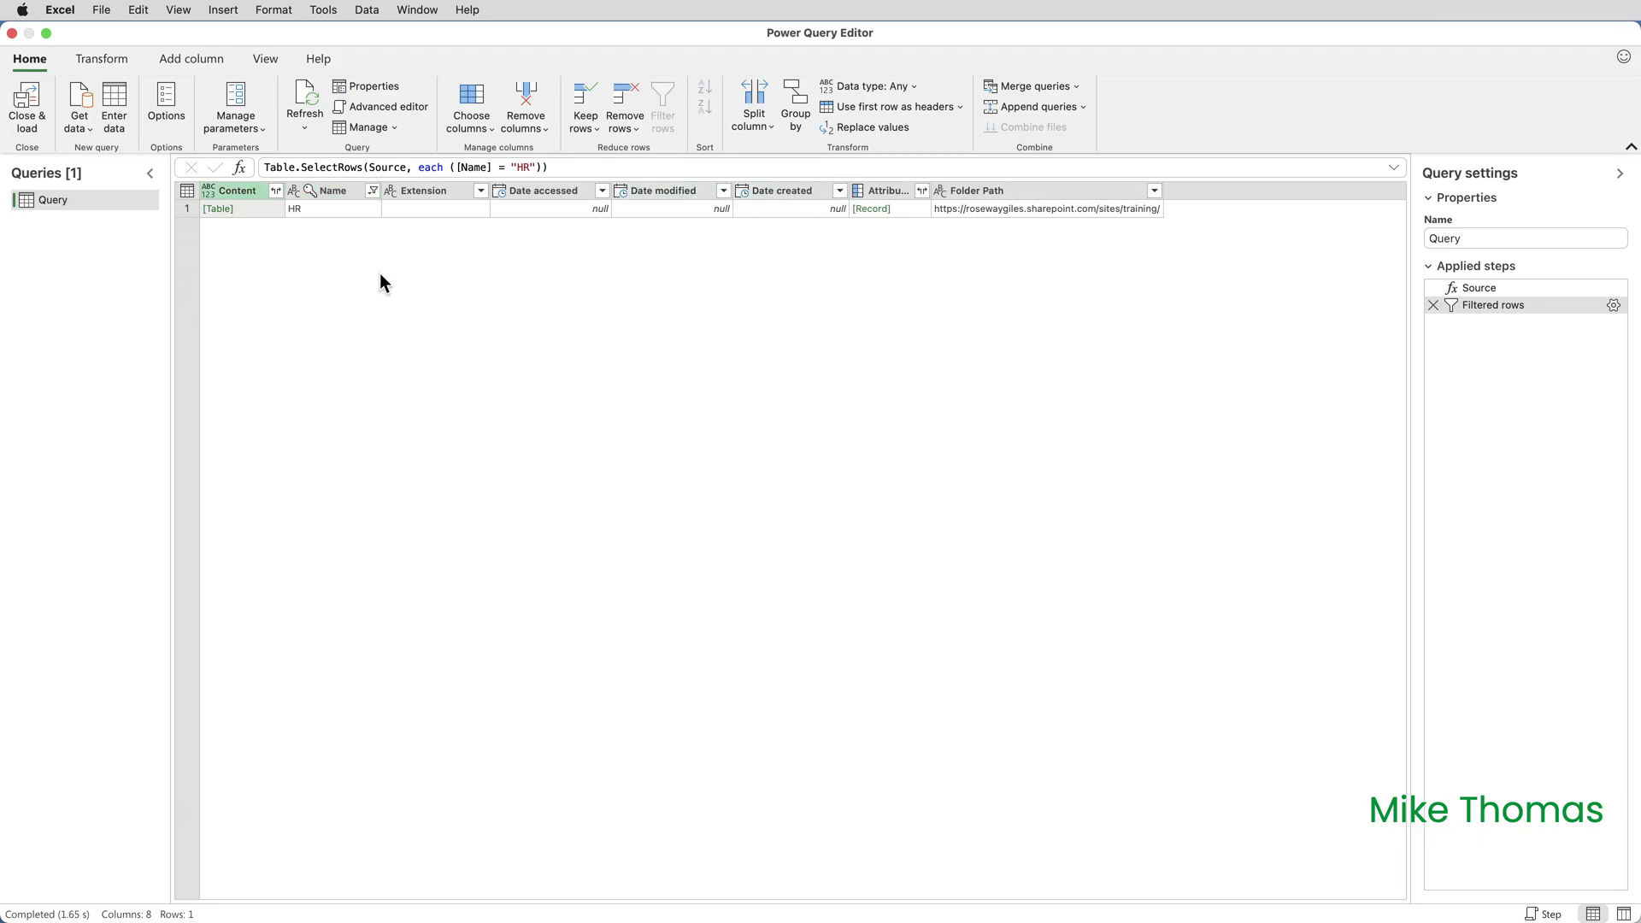
# Expand the HR Content into its three employee files, widen Name.1, and choose Combine files.
pyautogui.click(276, 189)
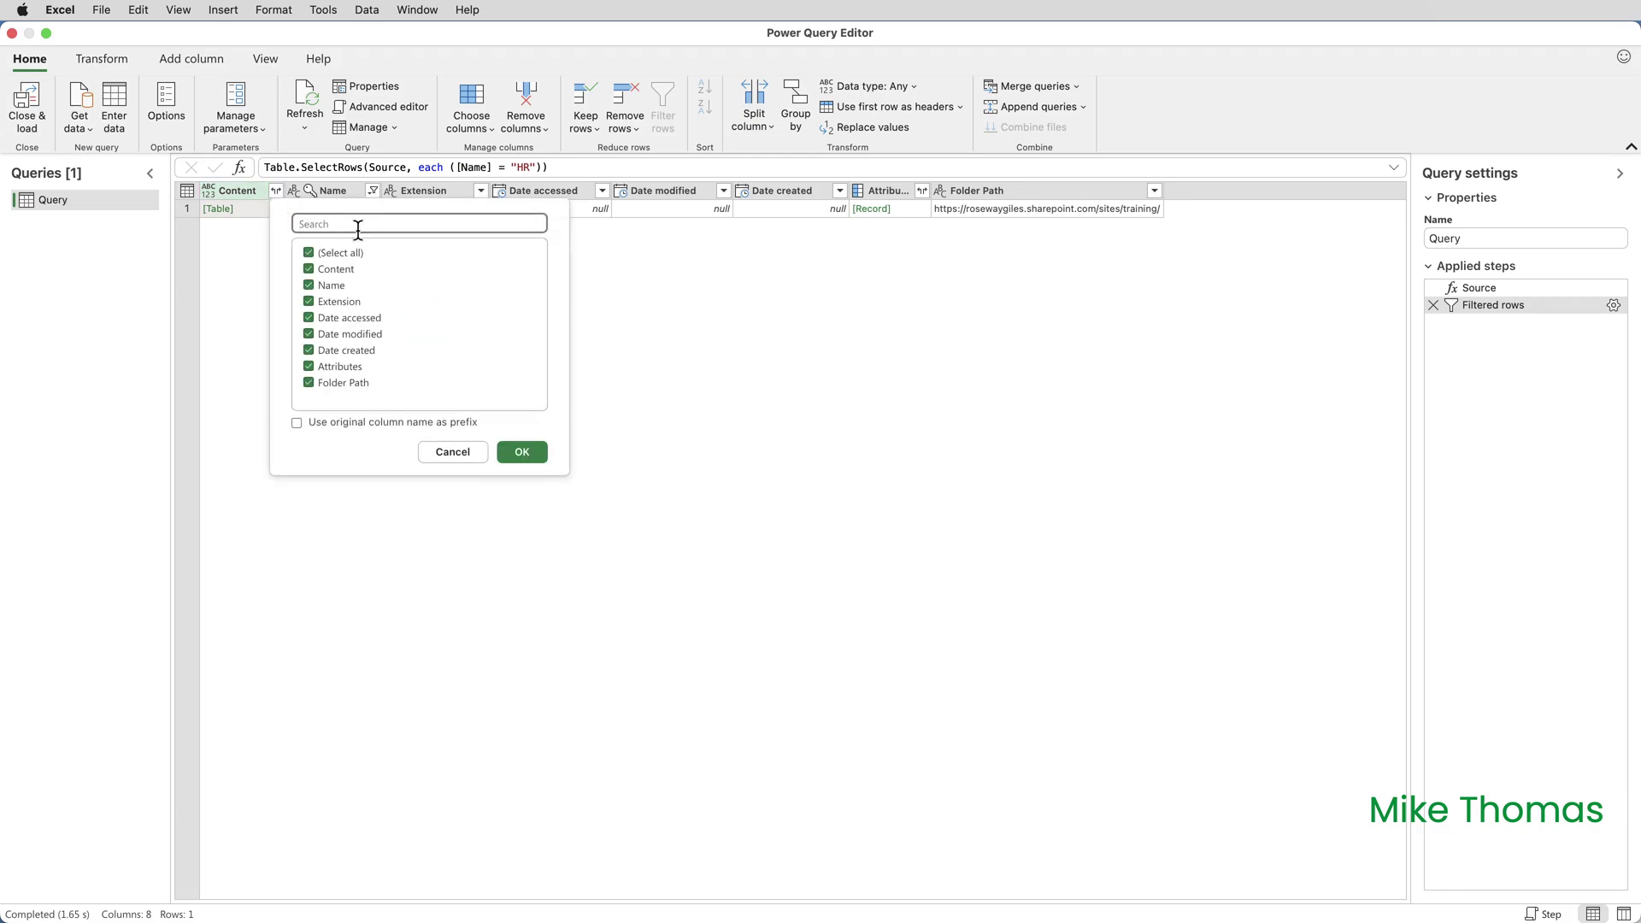
pyautogui.click(521, 453)
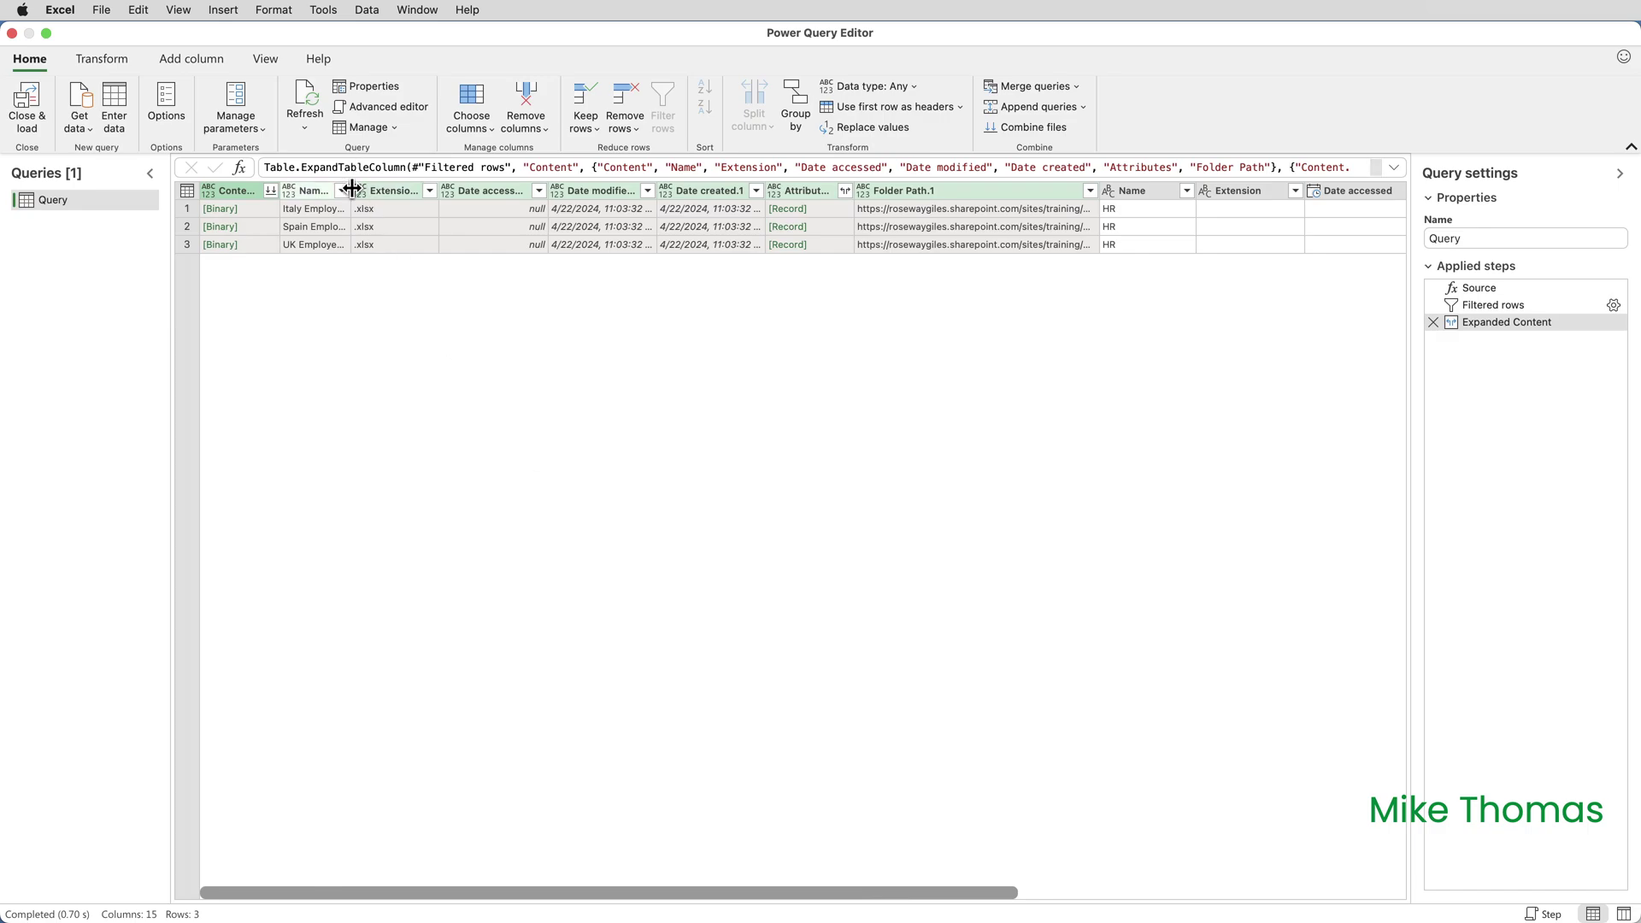
pyautogui.moveTo(351, 190); pyautogui.dragTo(407, 188)
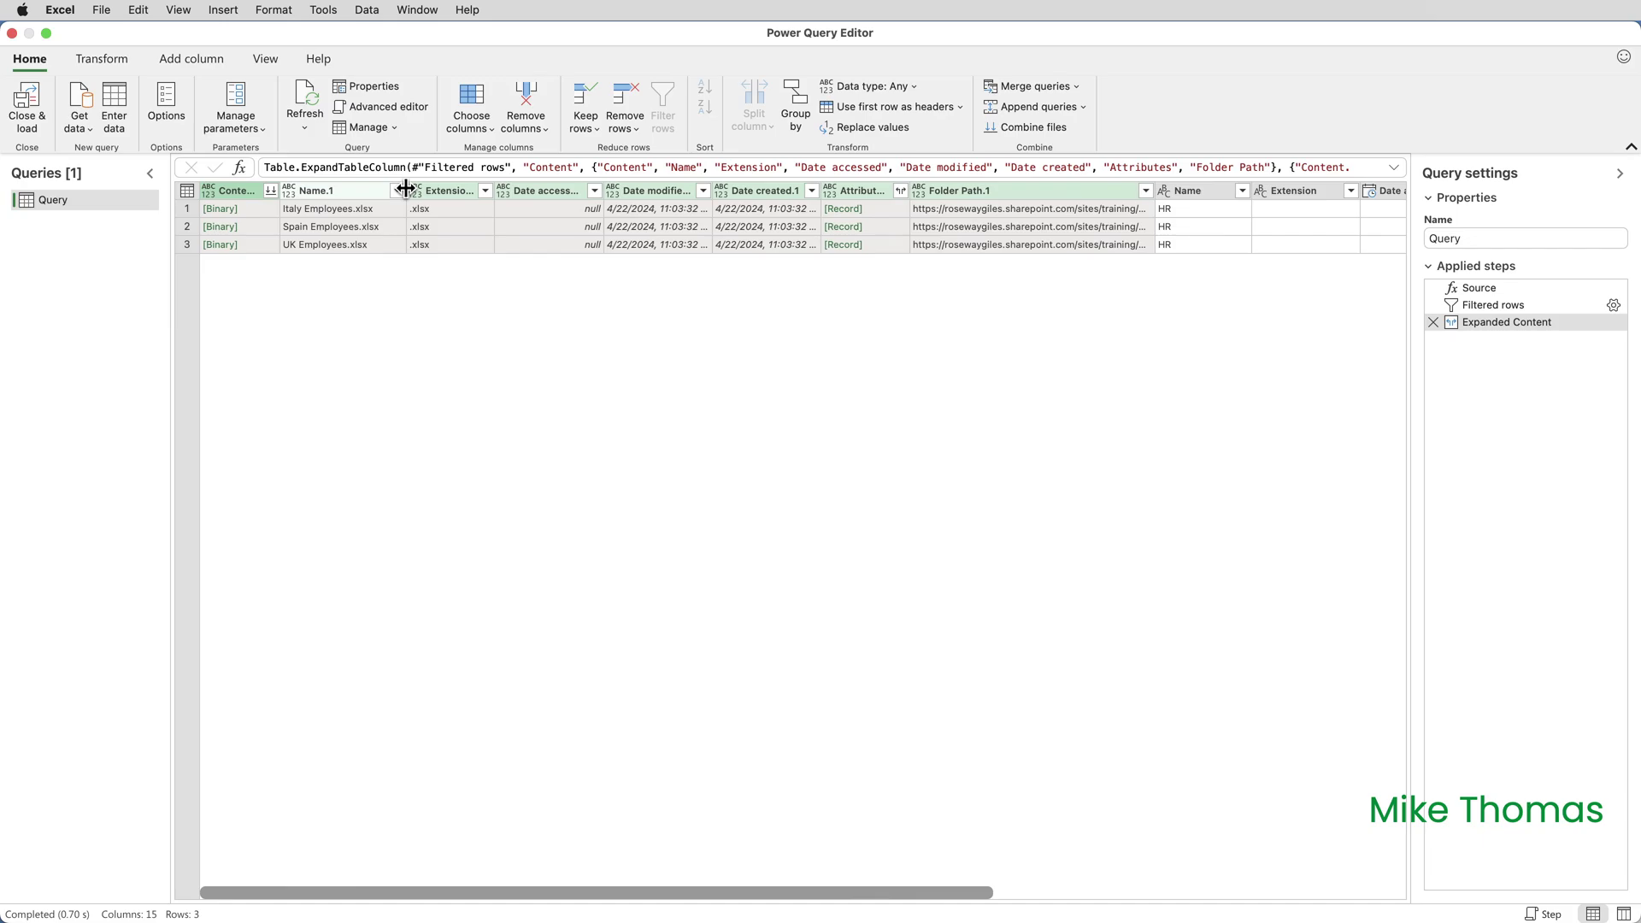
pyautogui.moveTo(406, 188); pyautogui.dragTo(406, 188)
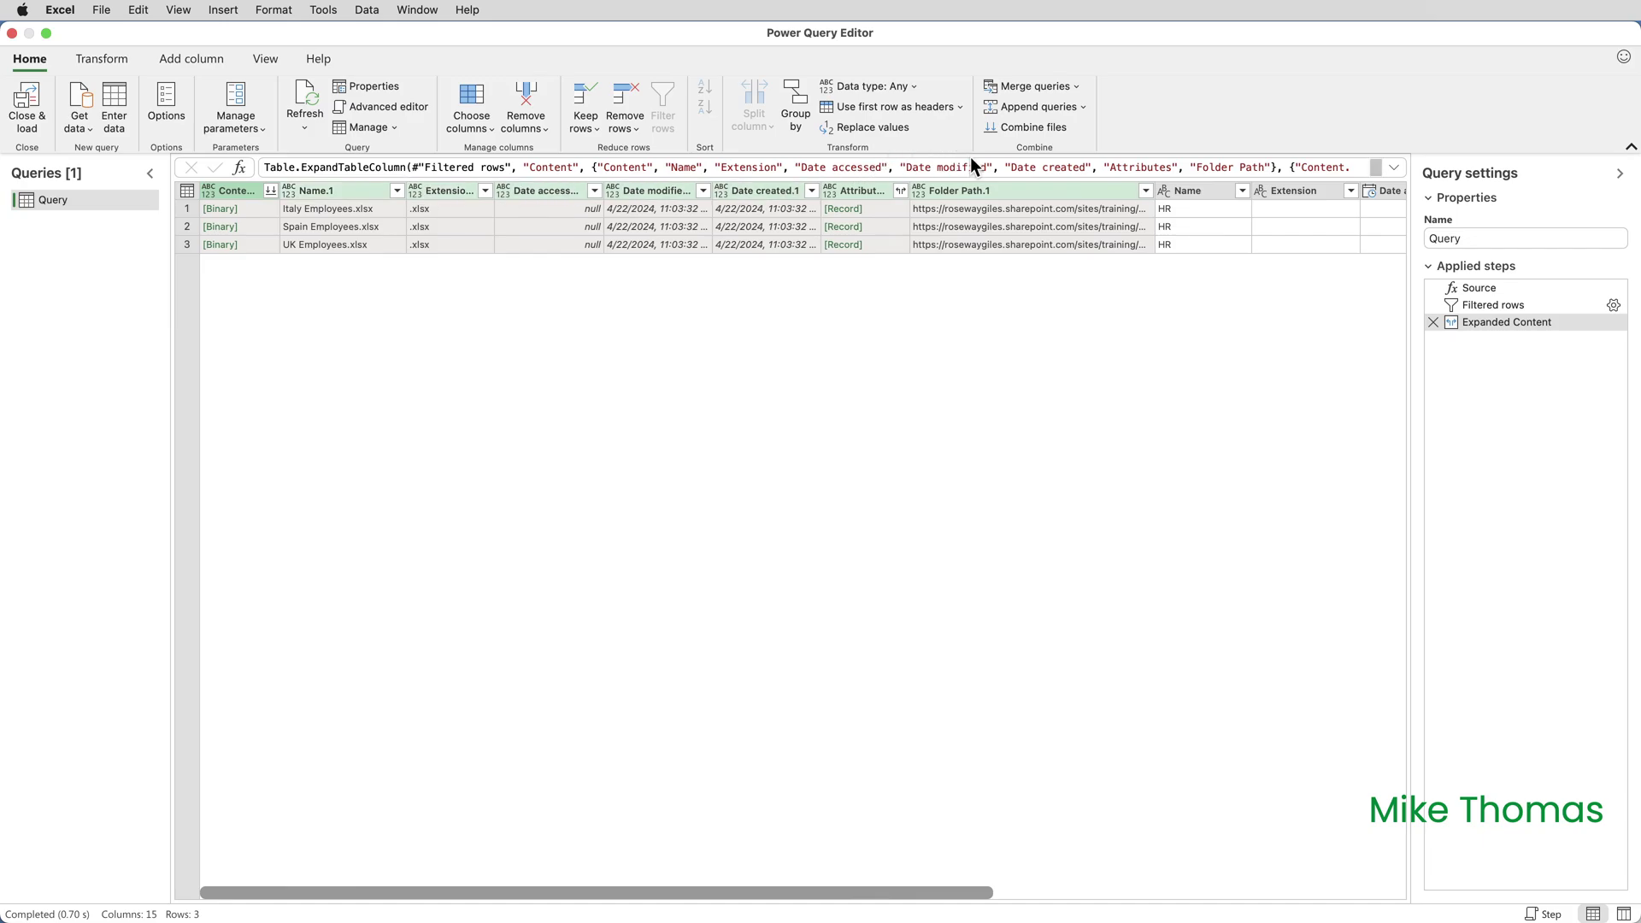
pyautogui.click(1028, 126)
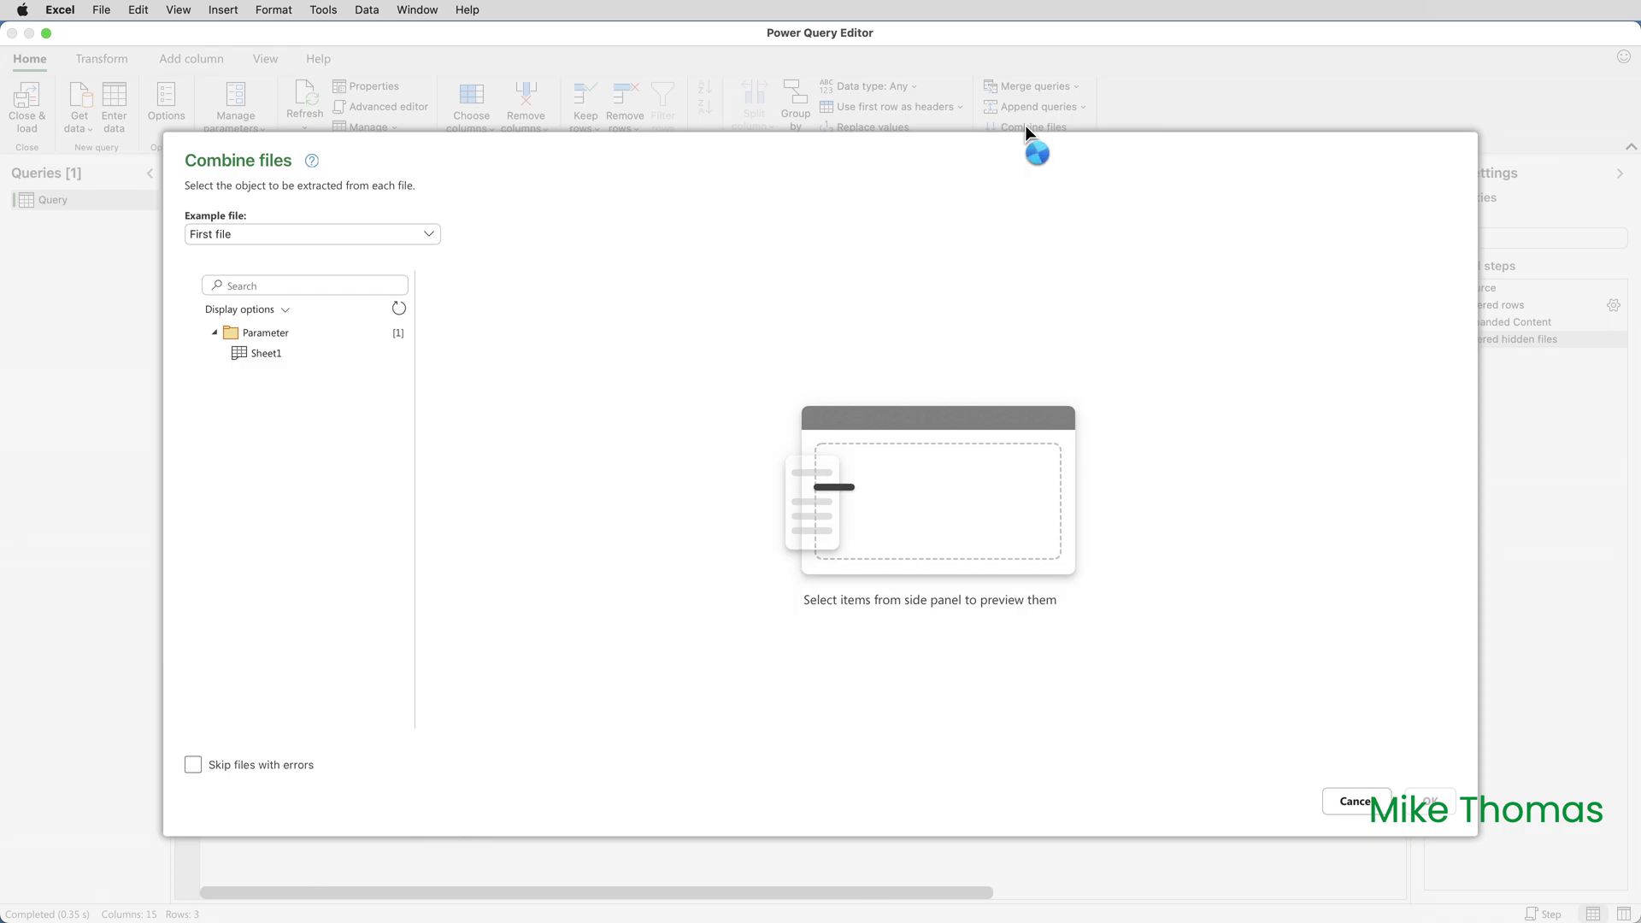
# Combine the three files using Sheet1, producing a 38-row, 7-column employee table.
pyautogui.click(264, 352)
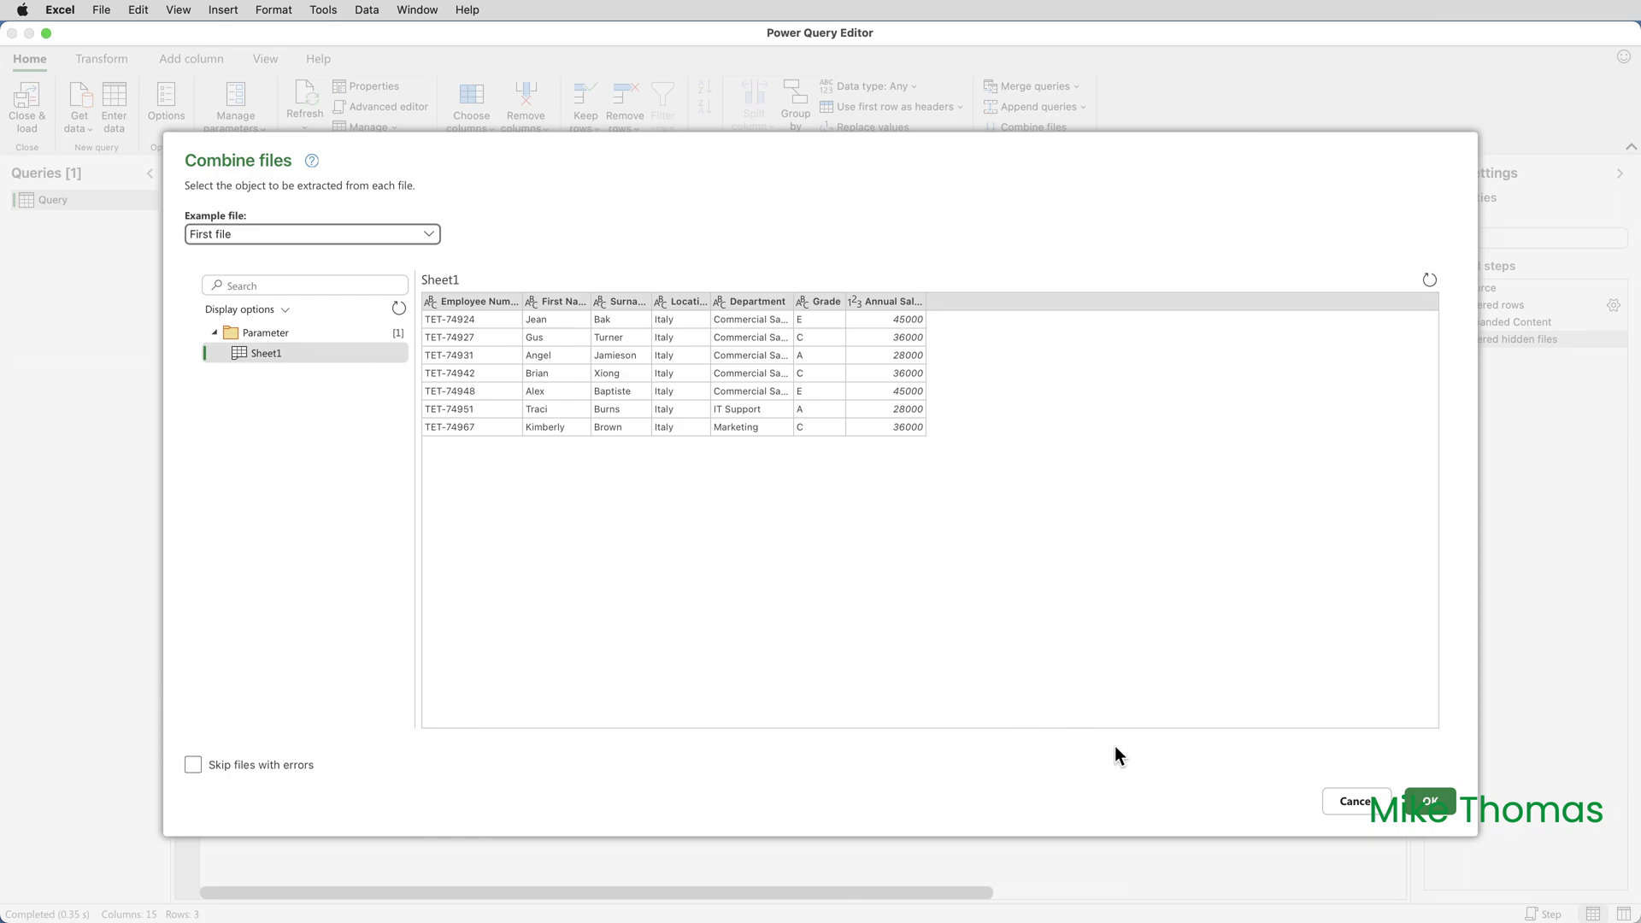
pyautogui.click(1430, 802)
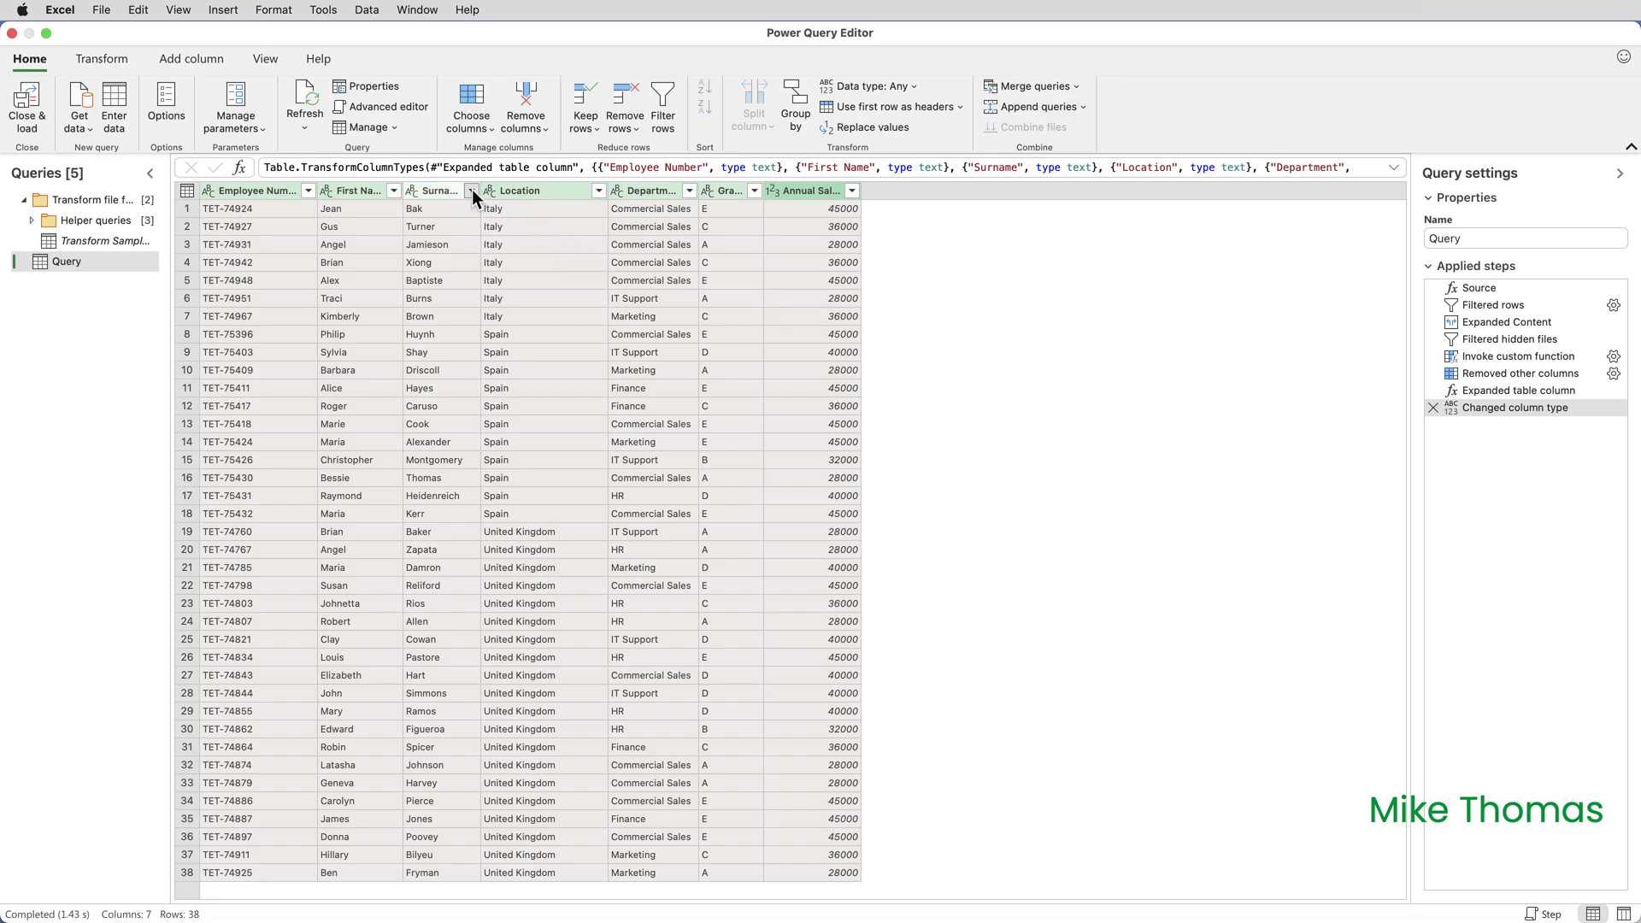
# Sort the 38 employee rows by Surname, A to Z.
pyautogui.click(471, 190)
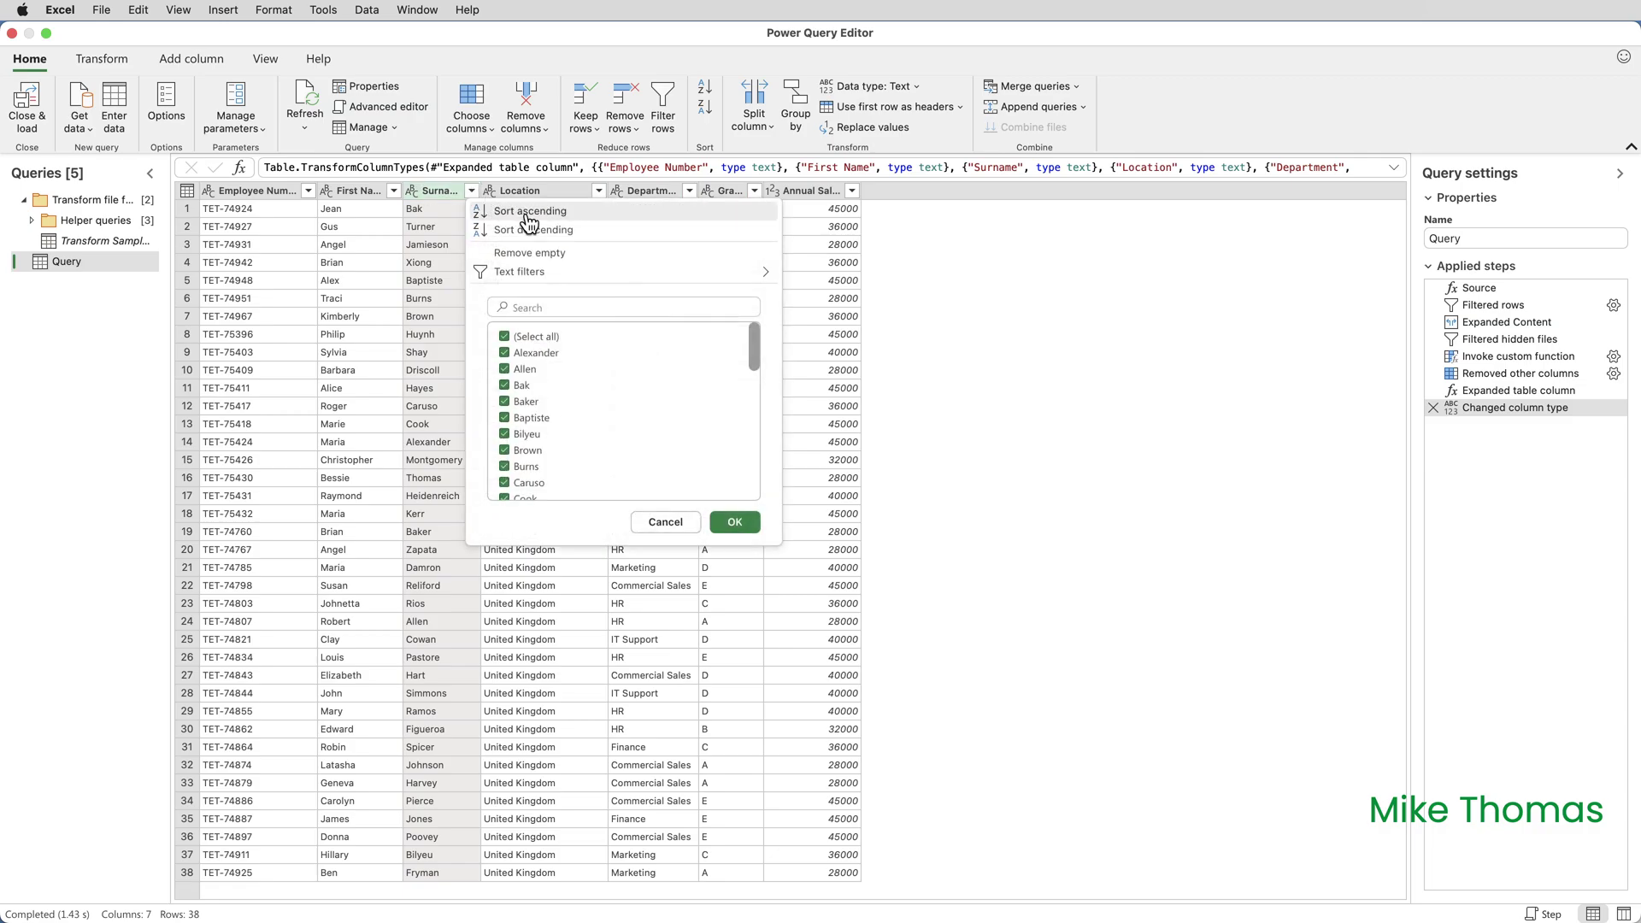
pyautogui.click(530, 214)
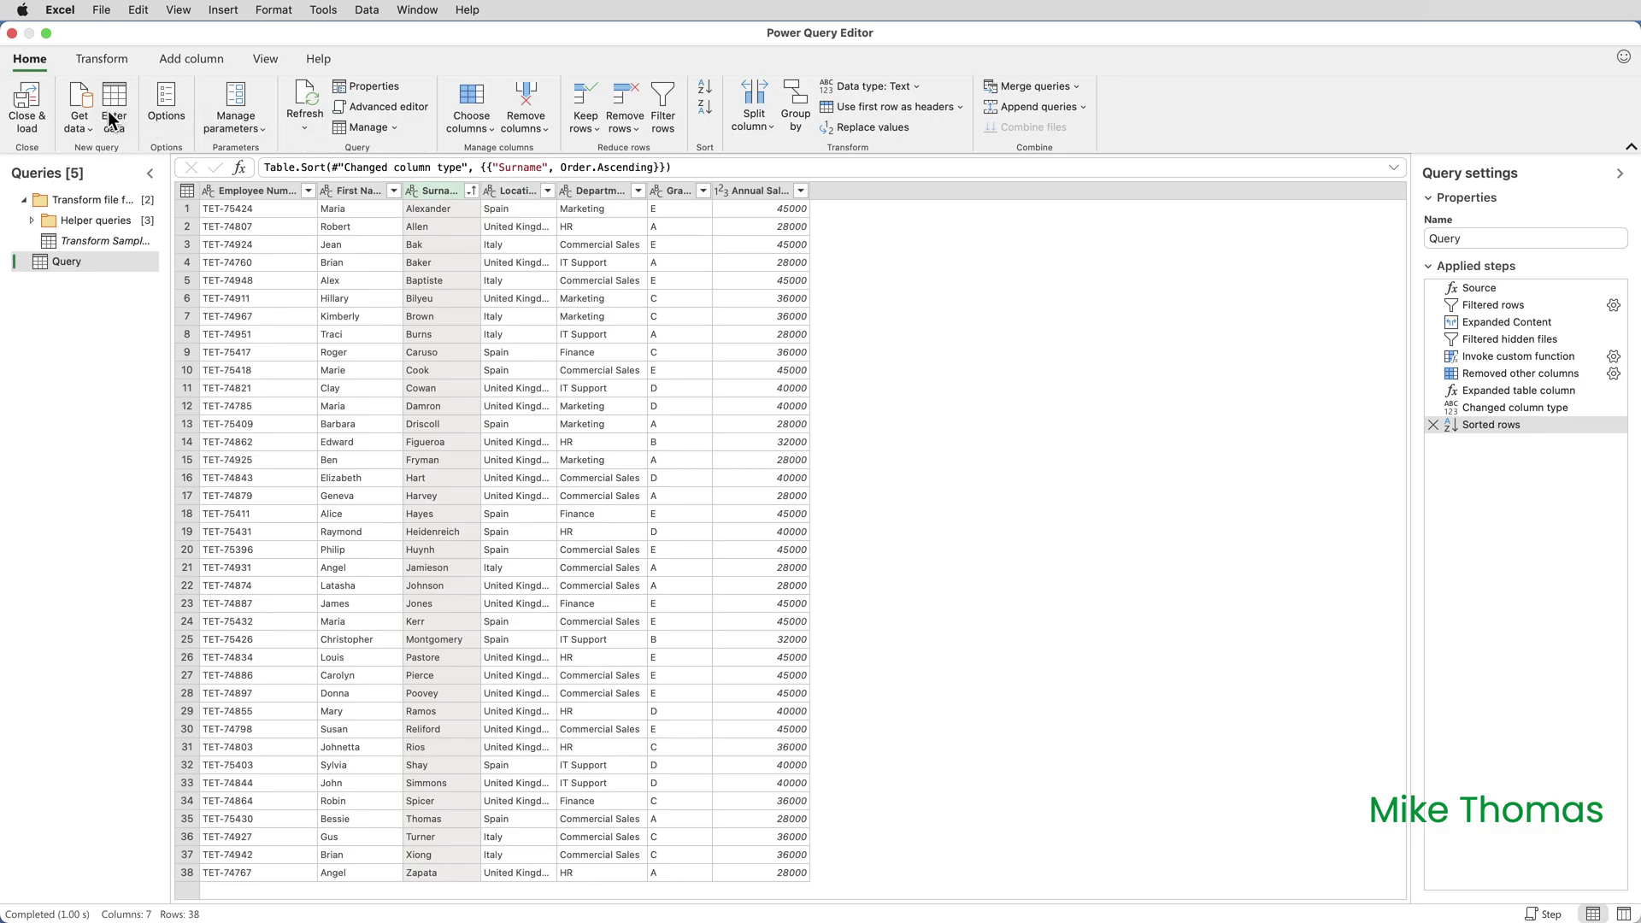
# Close & Load the query into the workbook, dismissing the missing-columns alert.
pyautogui.click(28, 108)
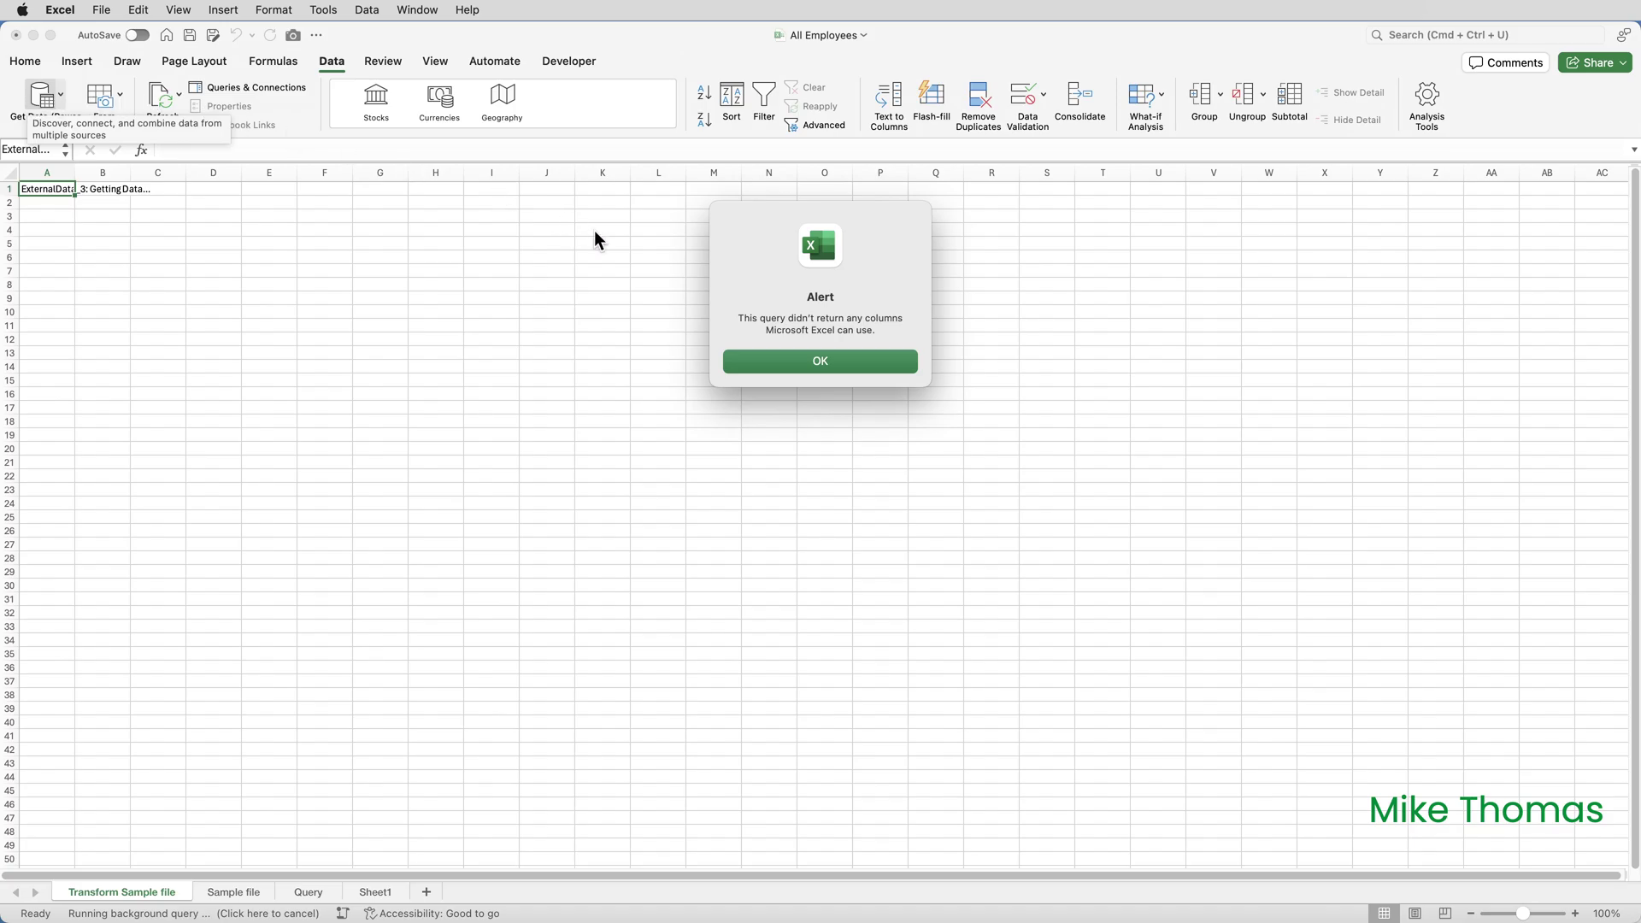
pyautogui.click(815, 363)
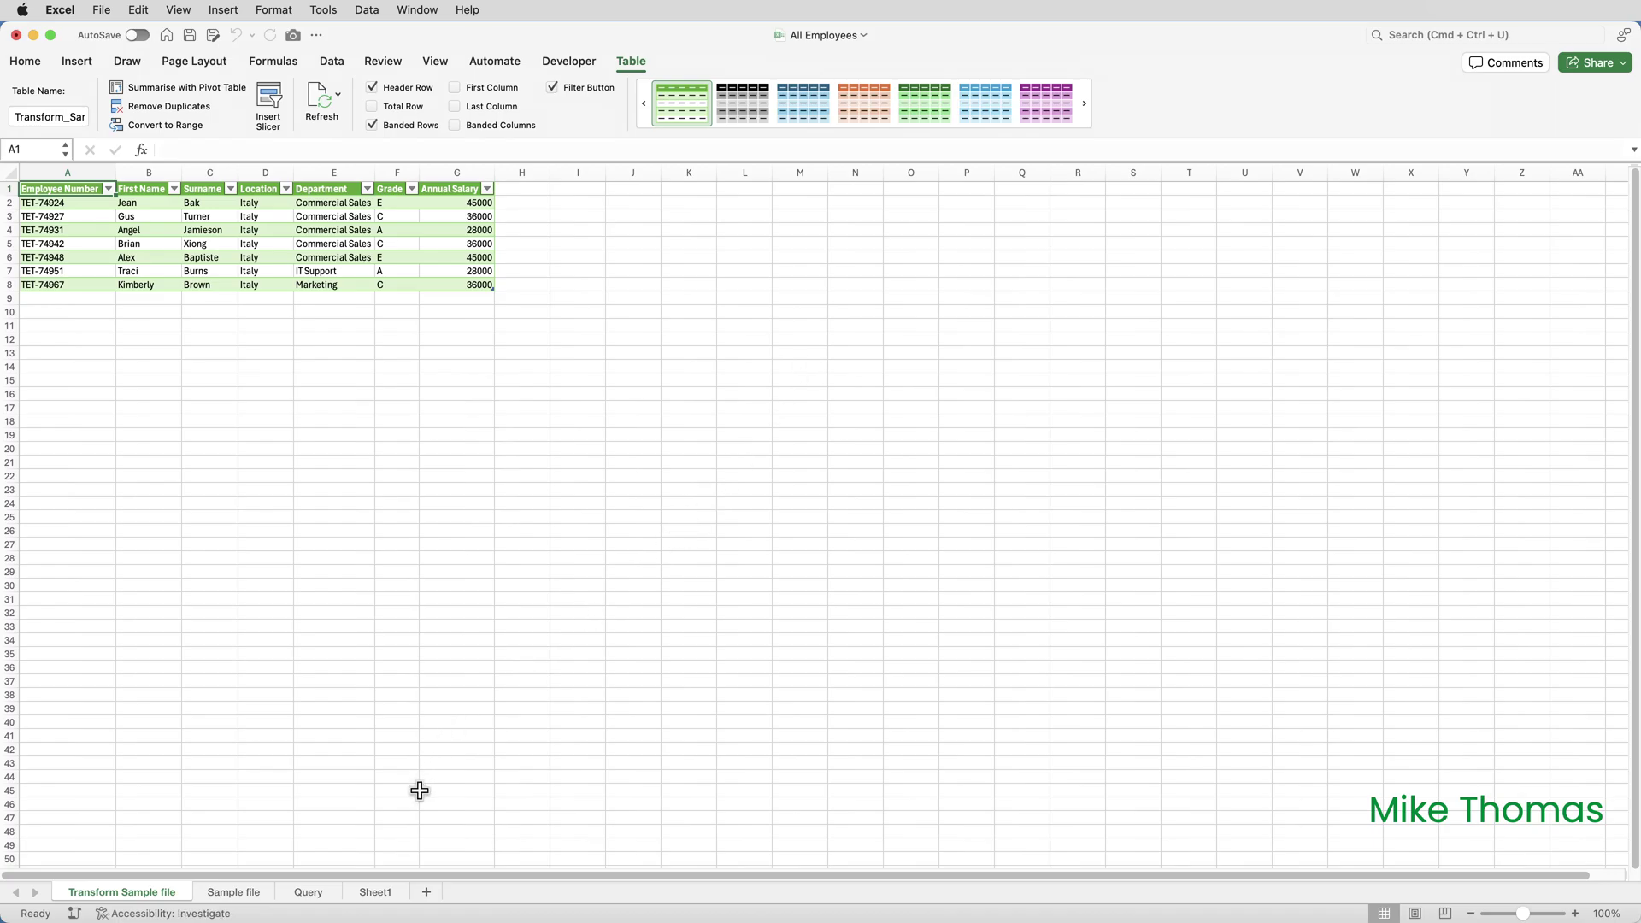
# Delete the empty Sheet1 and the leftover sample file sheets.
pyautogui.click(322, 893)
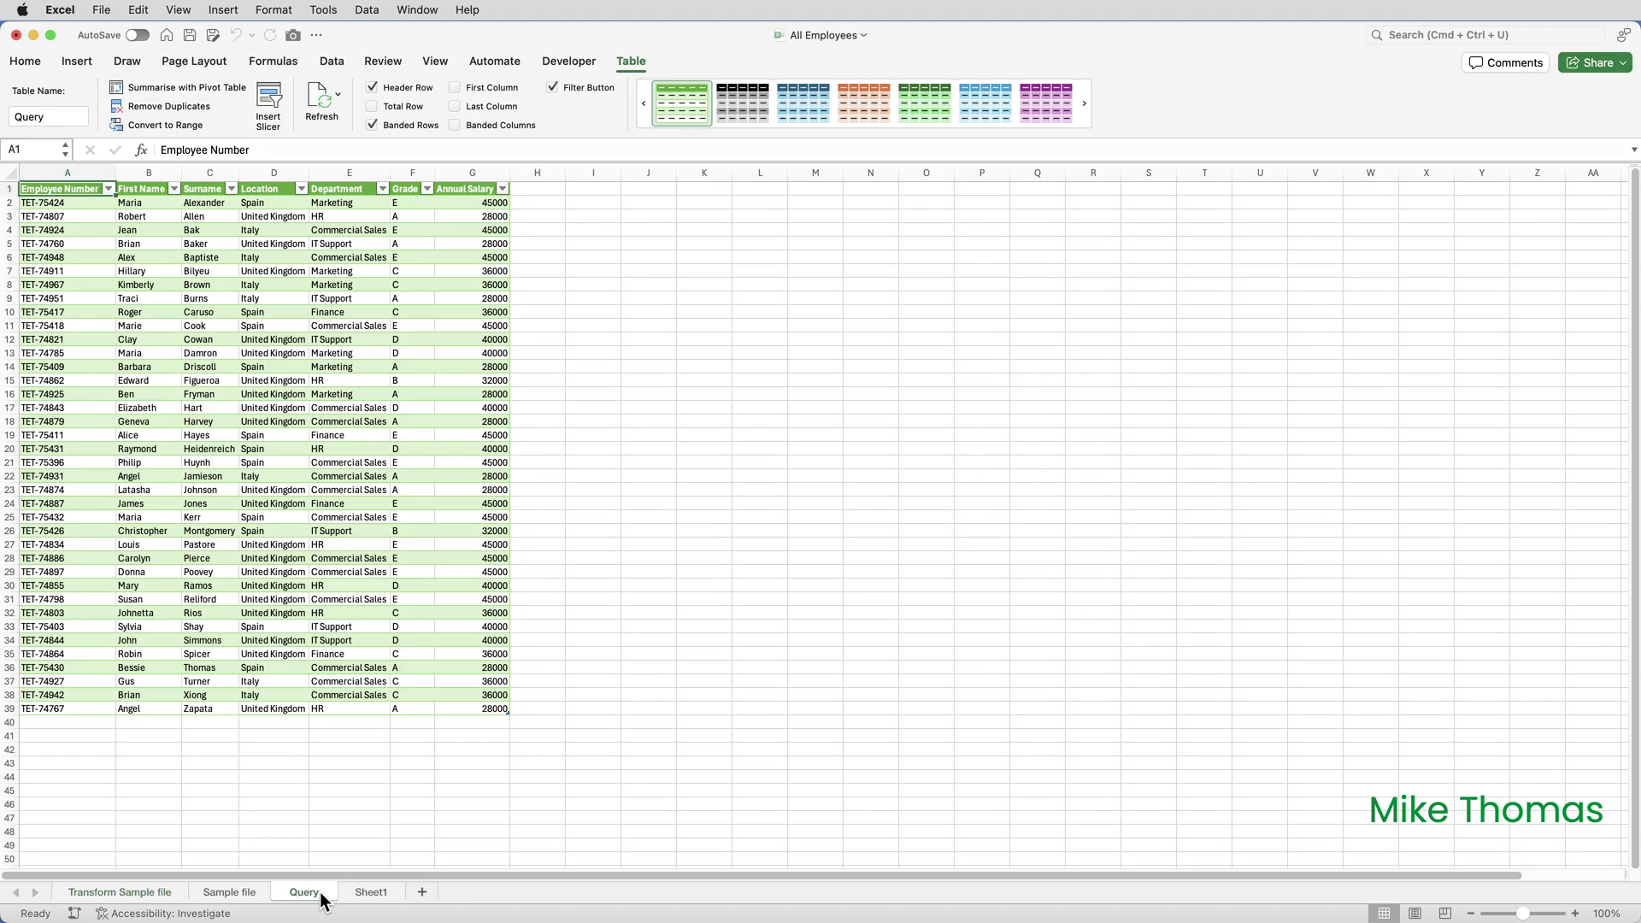
pyautogui.rightClick(371, 895)
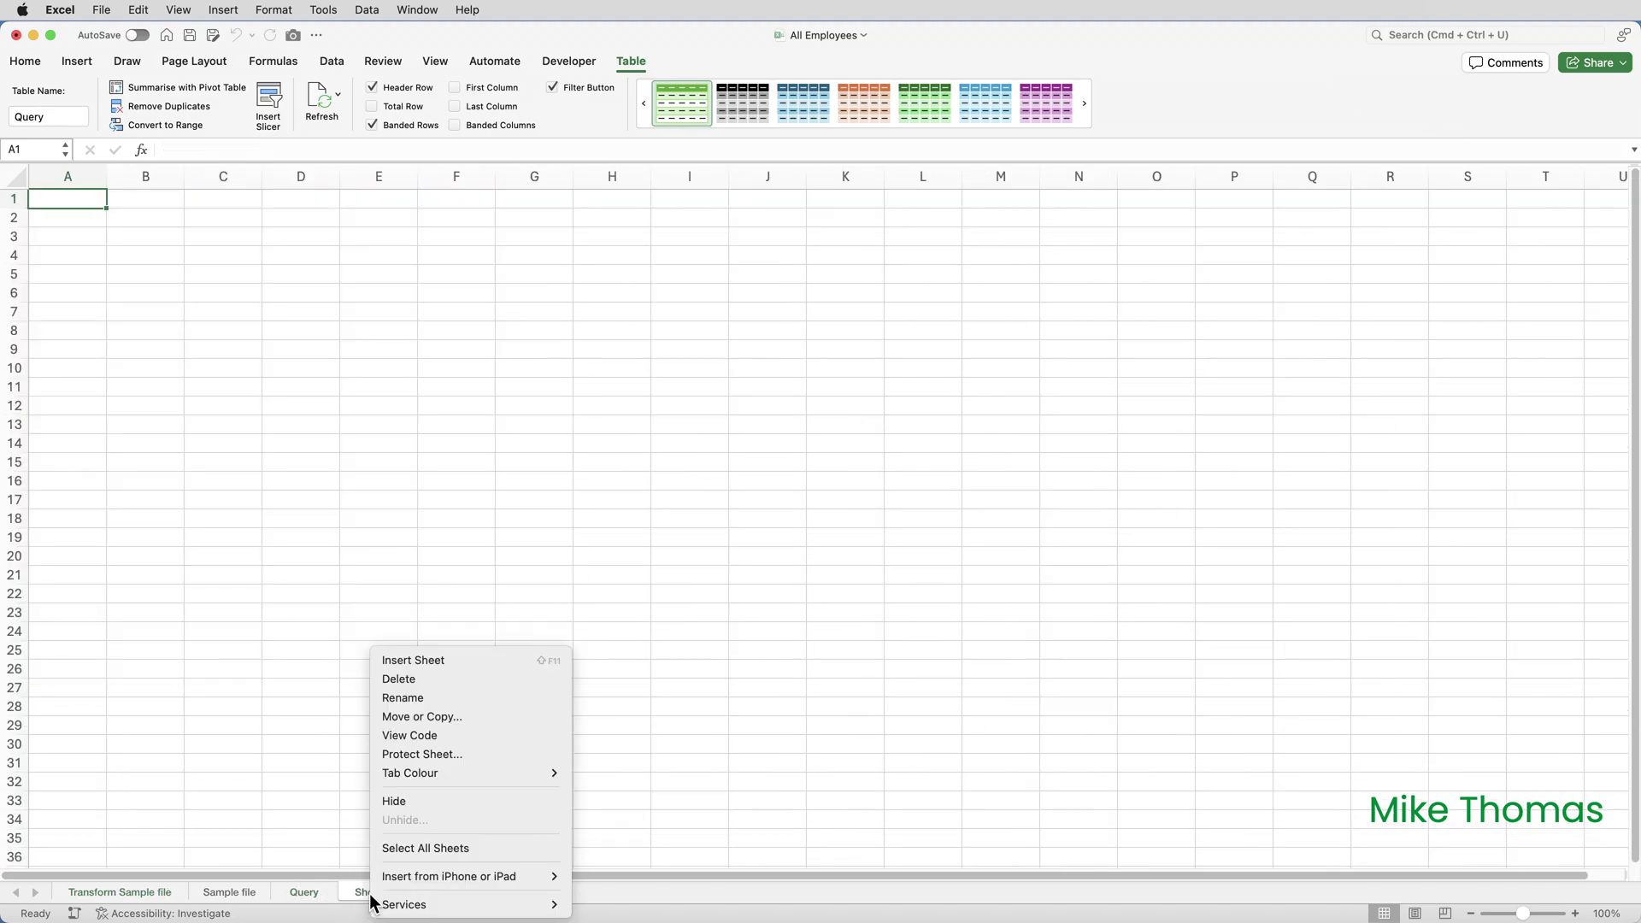
pyautogui.click(422, 680)
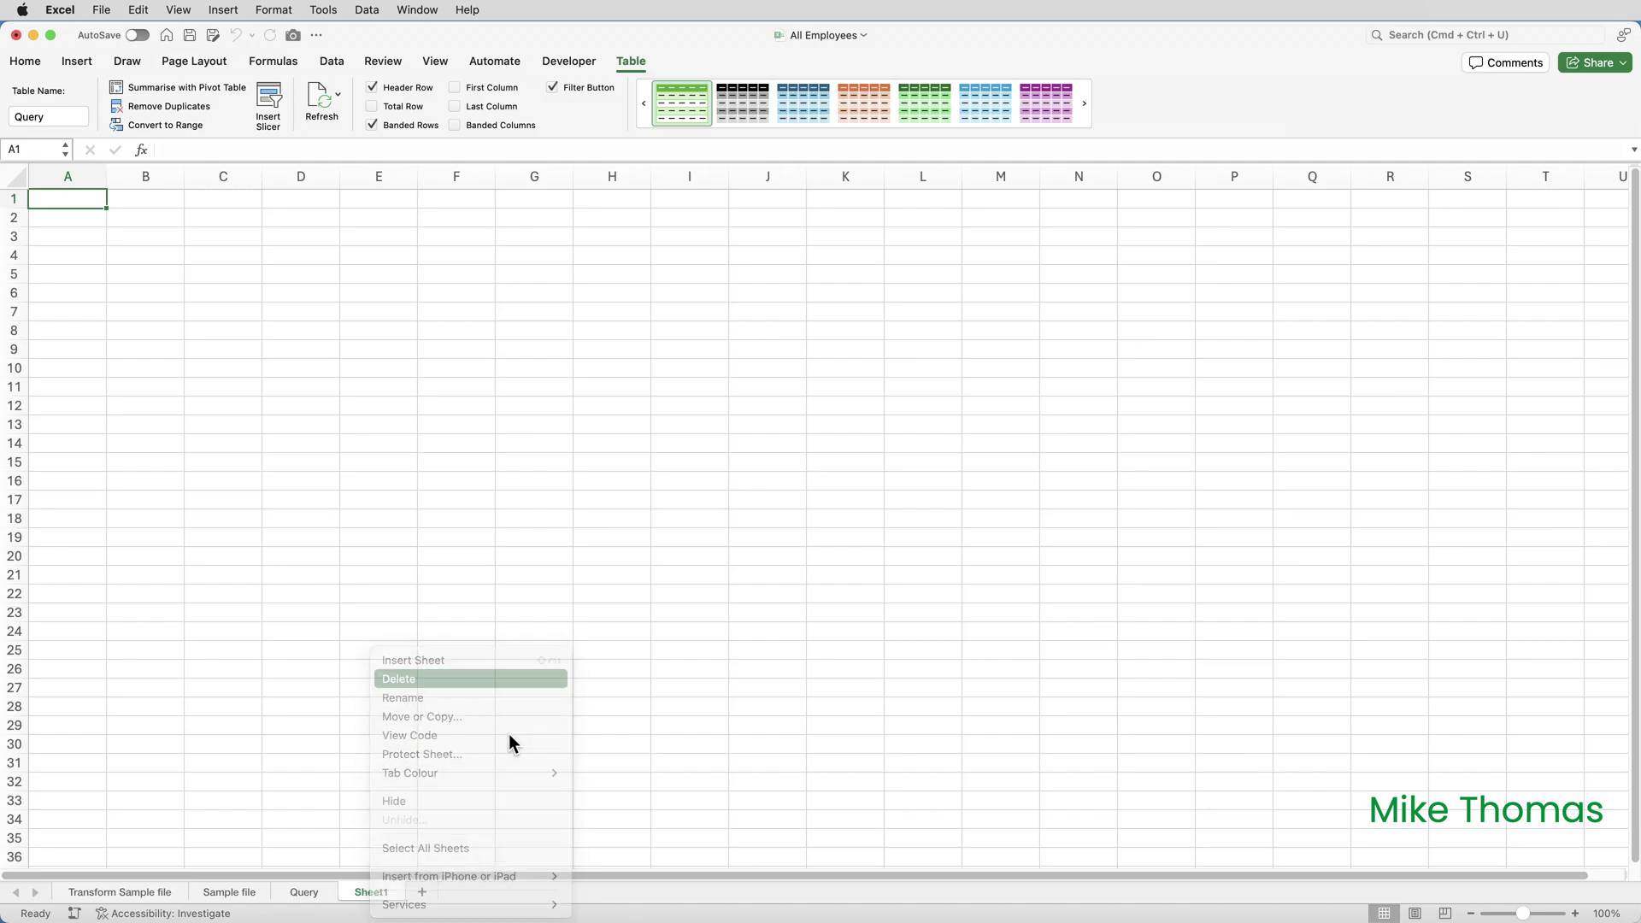
pyautogui.rightClick(251, 893)
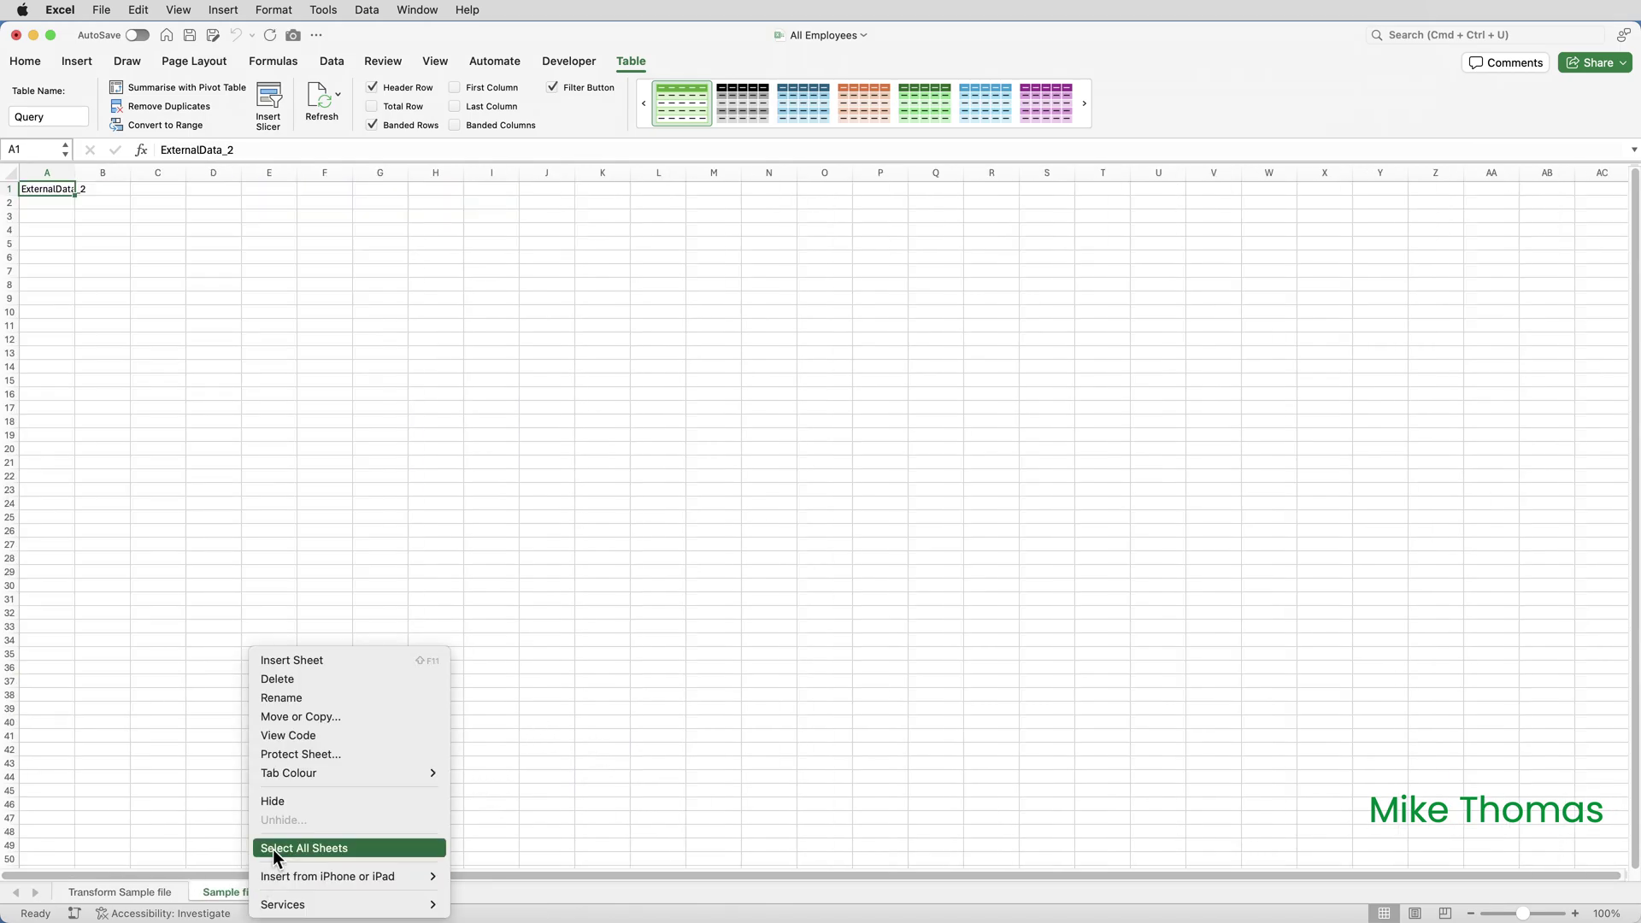
pyautogui.click(282, 679)
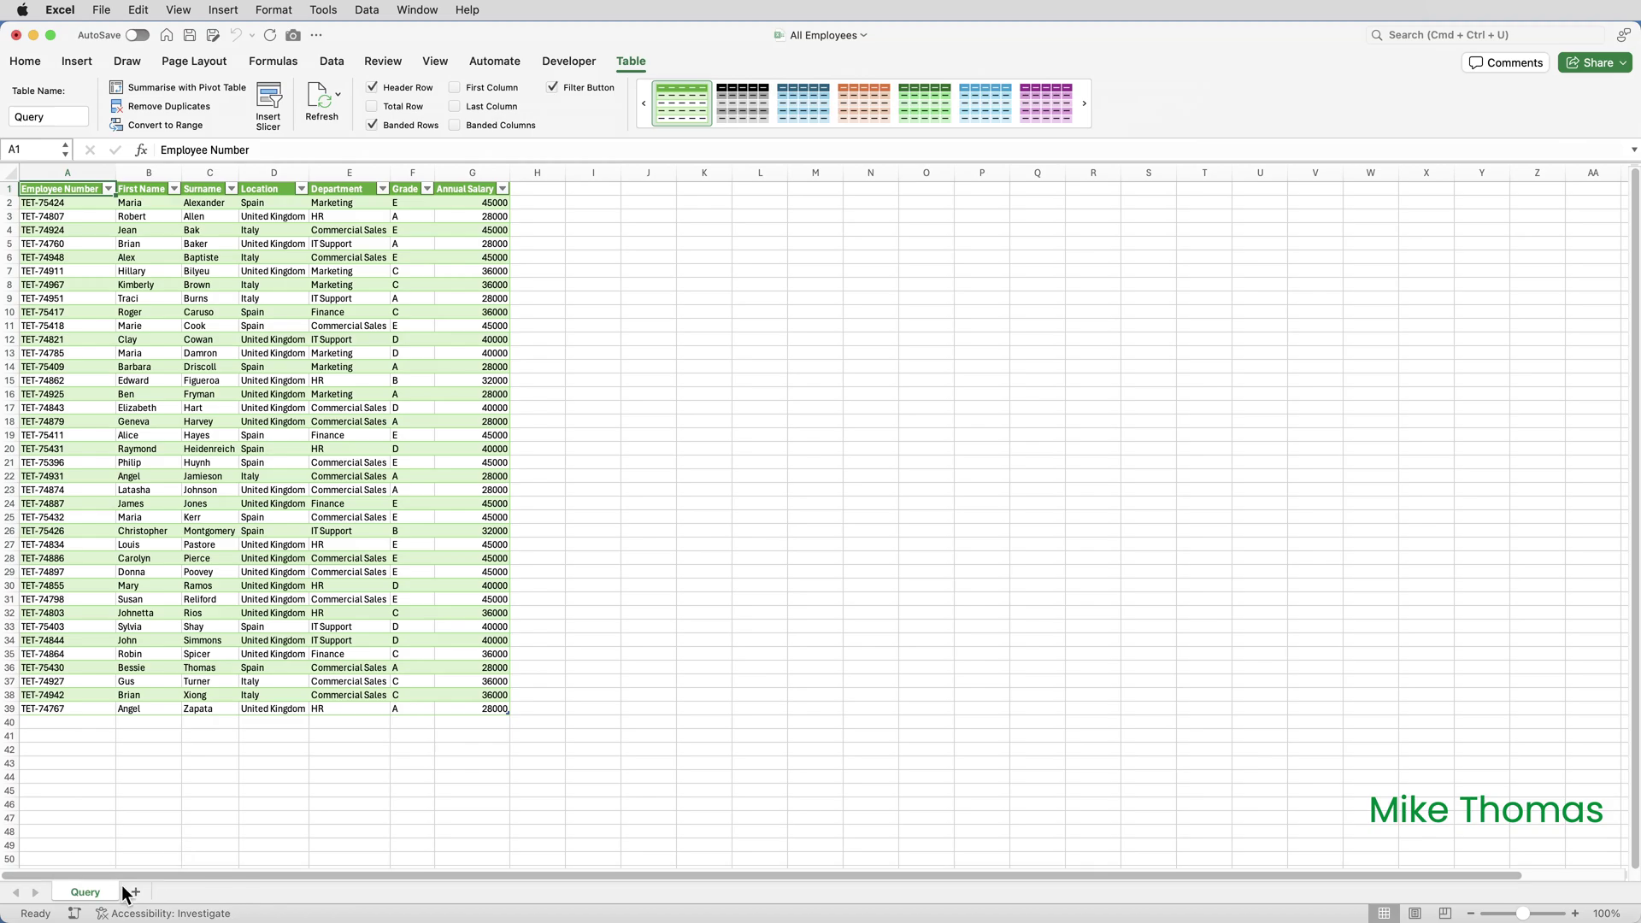
# Rename the Query sheet to 'Employee List'.
pyautogui.doubleClick(85, 892)
pyautogui.write('Emplo')
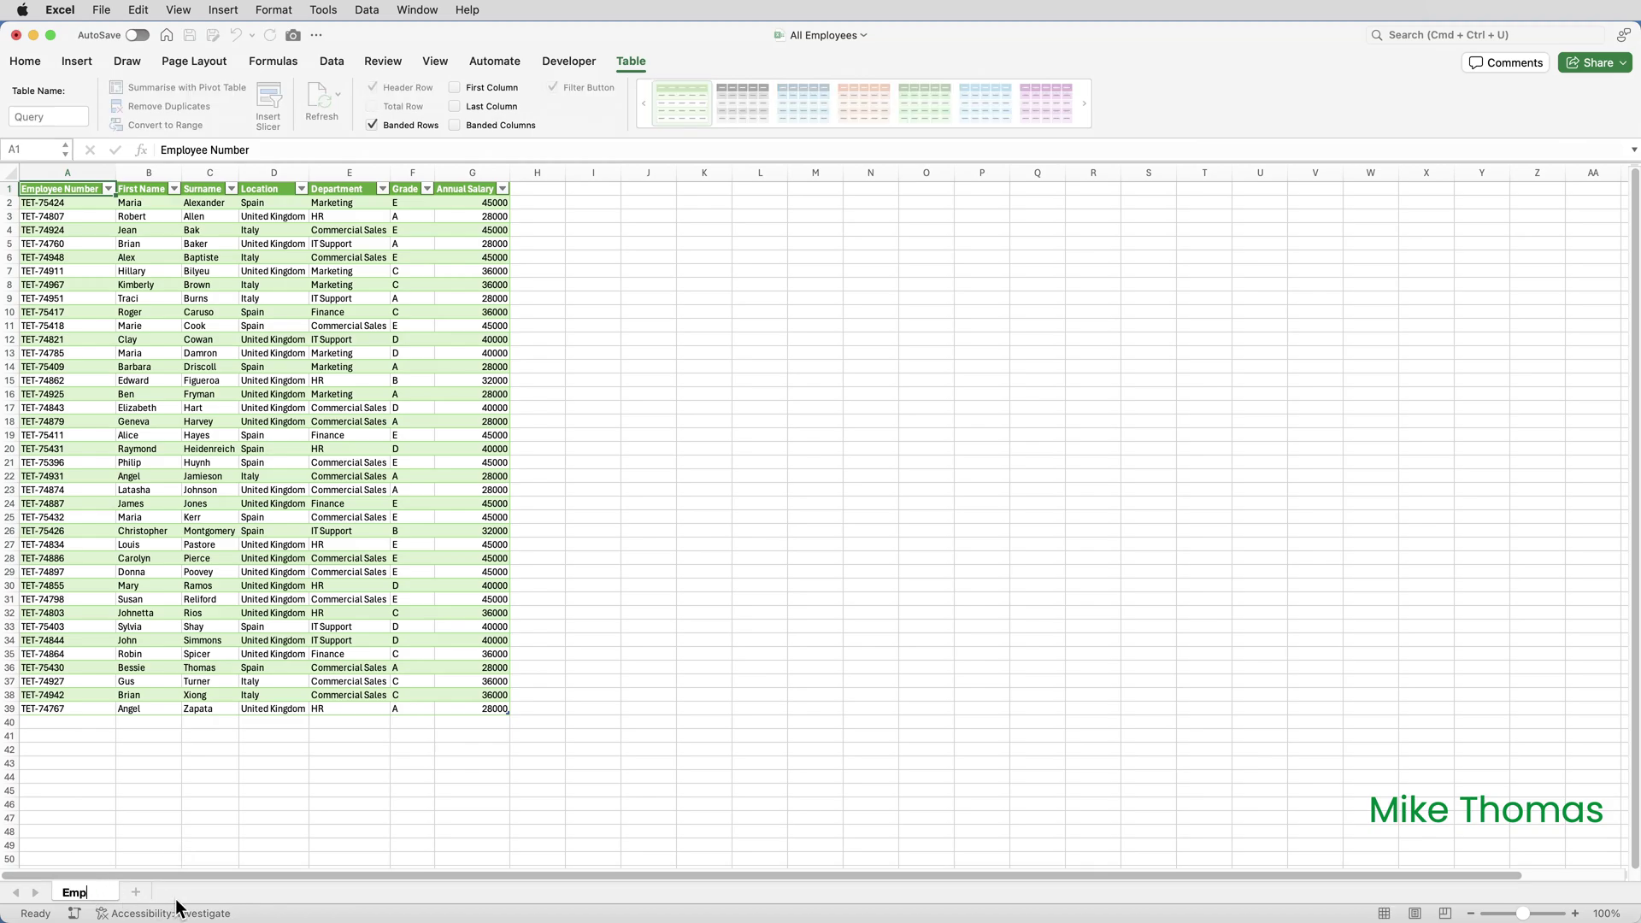
pyautogui.write('yee List')
pyautogui.press('Return')
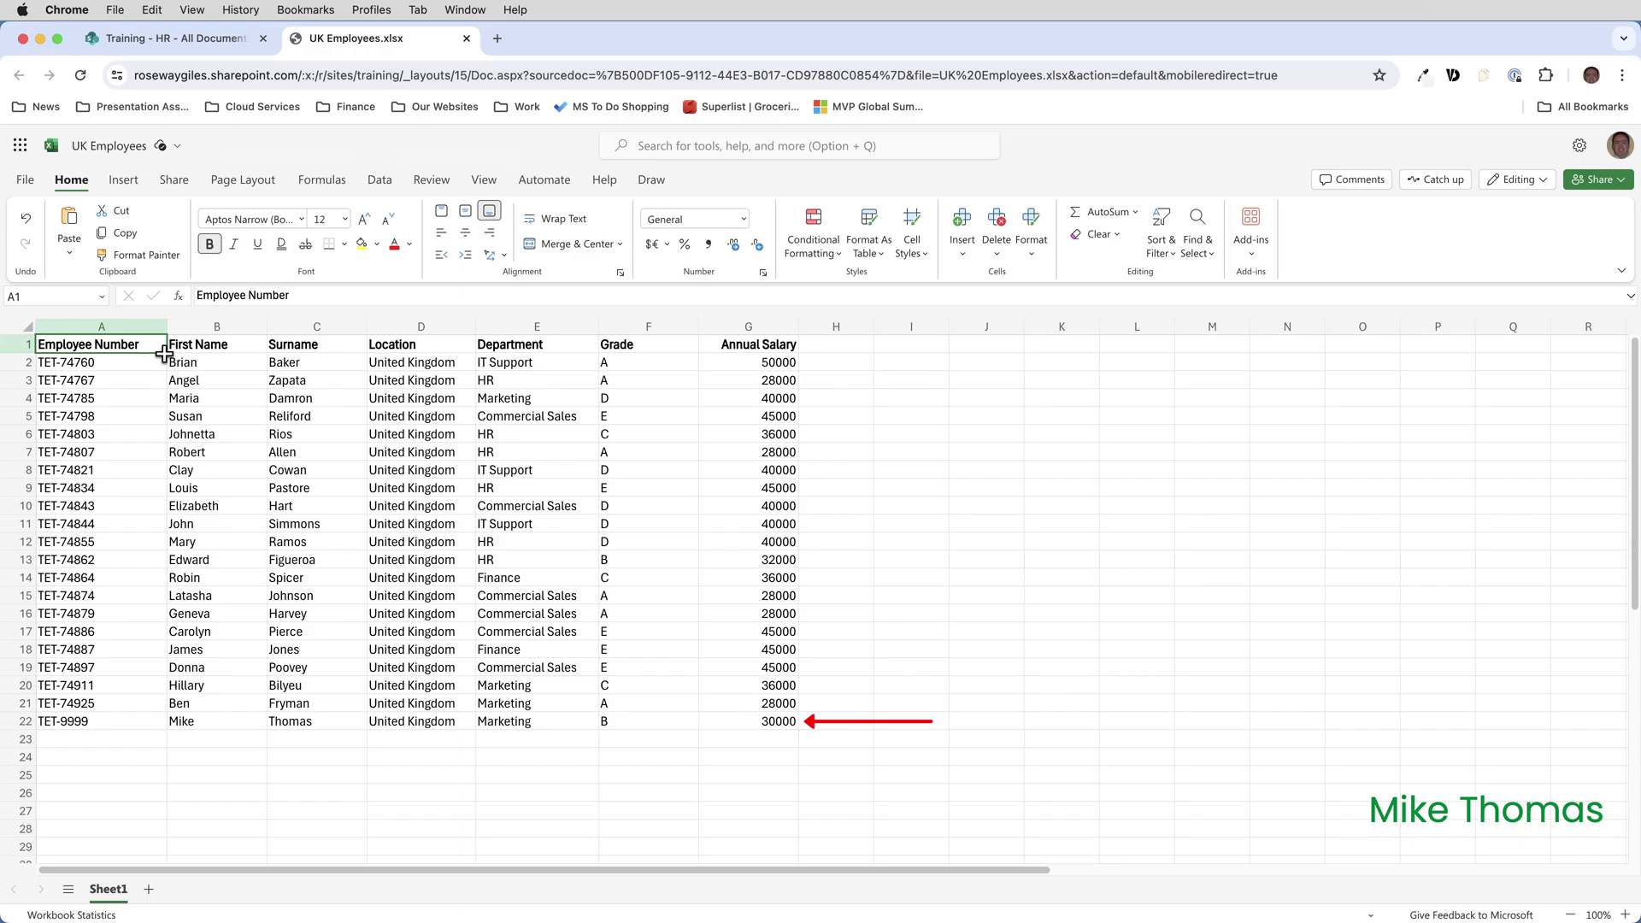
# Close the UK Employees.xlsx browser tab to return to the HR library.
pyautogui.press('super+w')
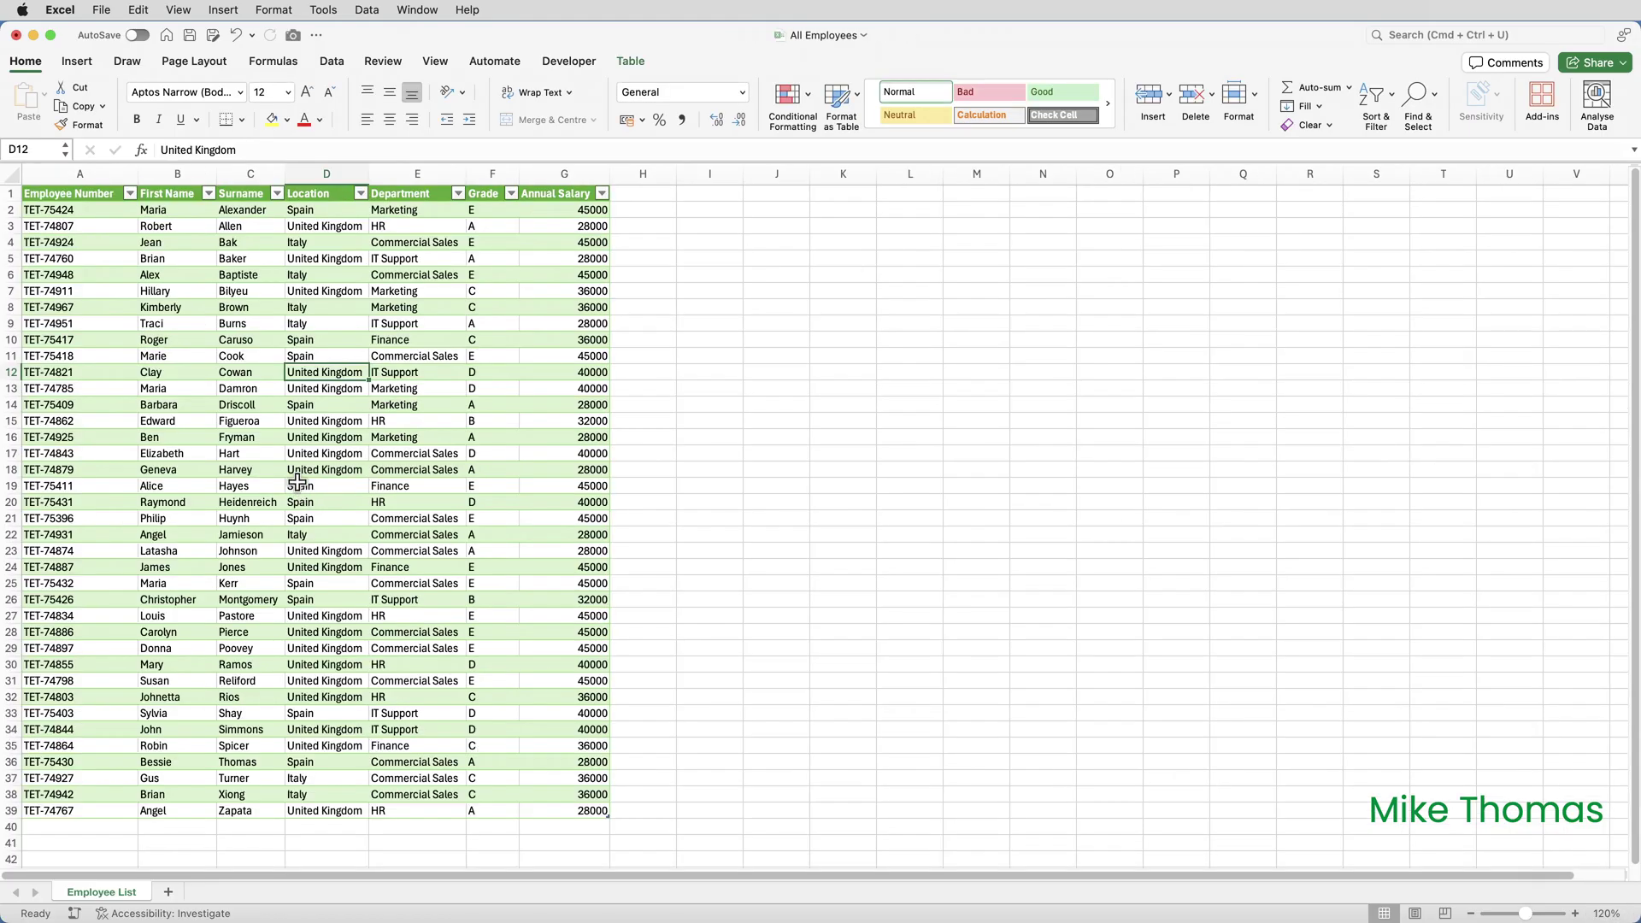
# Refresh the Employee List table, then check the 50000 salary in G6 and the new rows.
pyautogui.rightClick(260, 424)
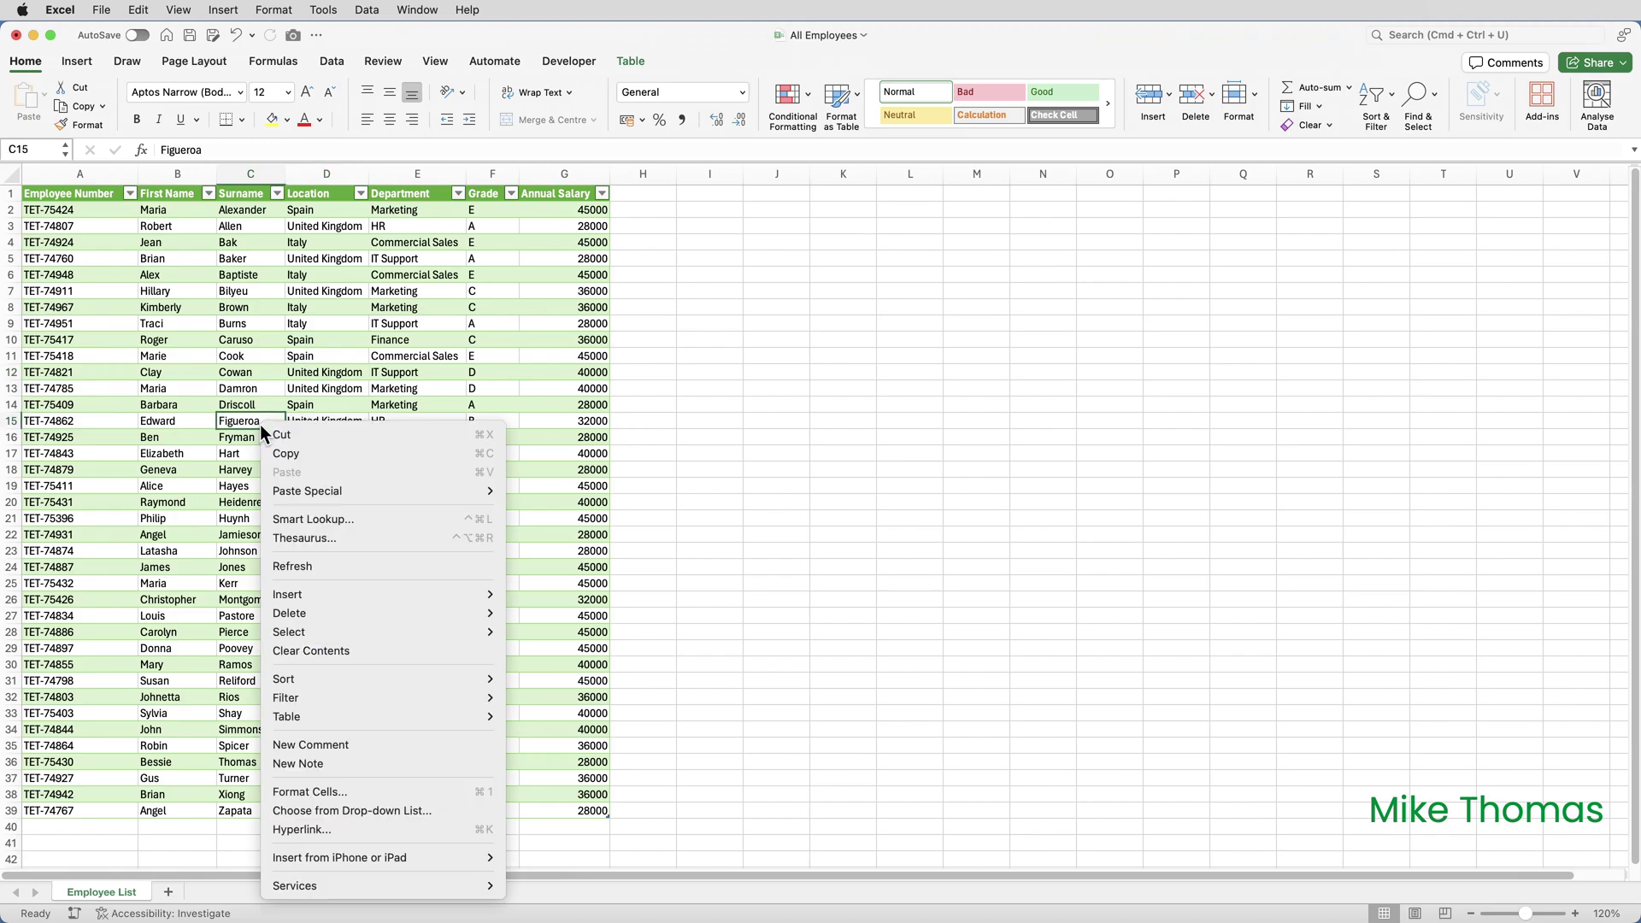
pyautogui.click(377, 565)
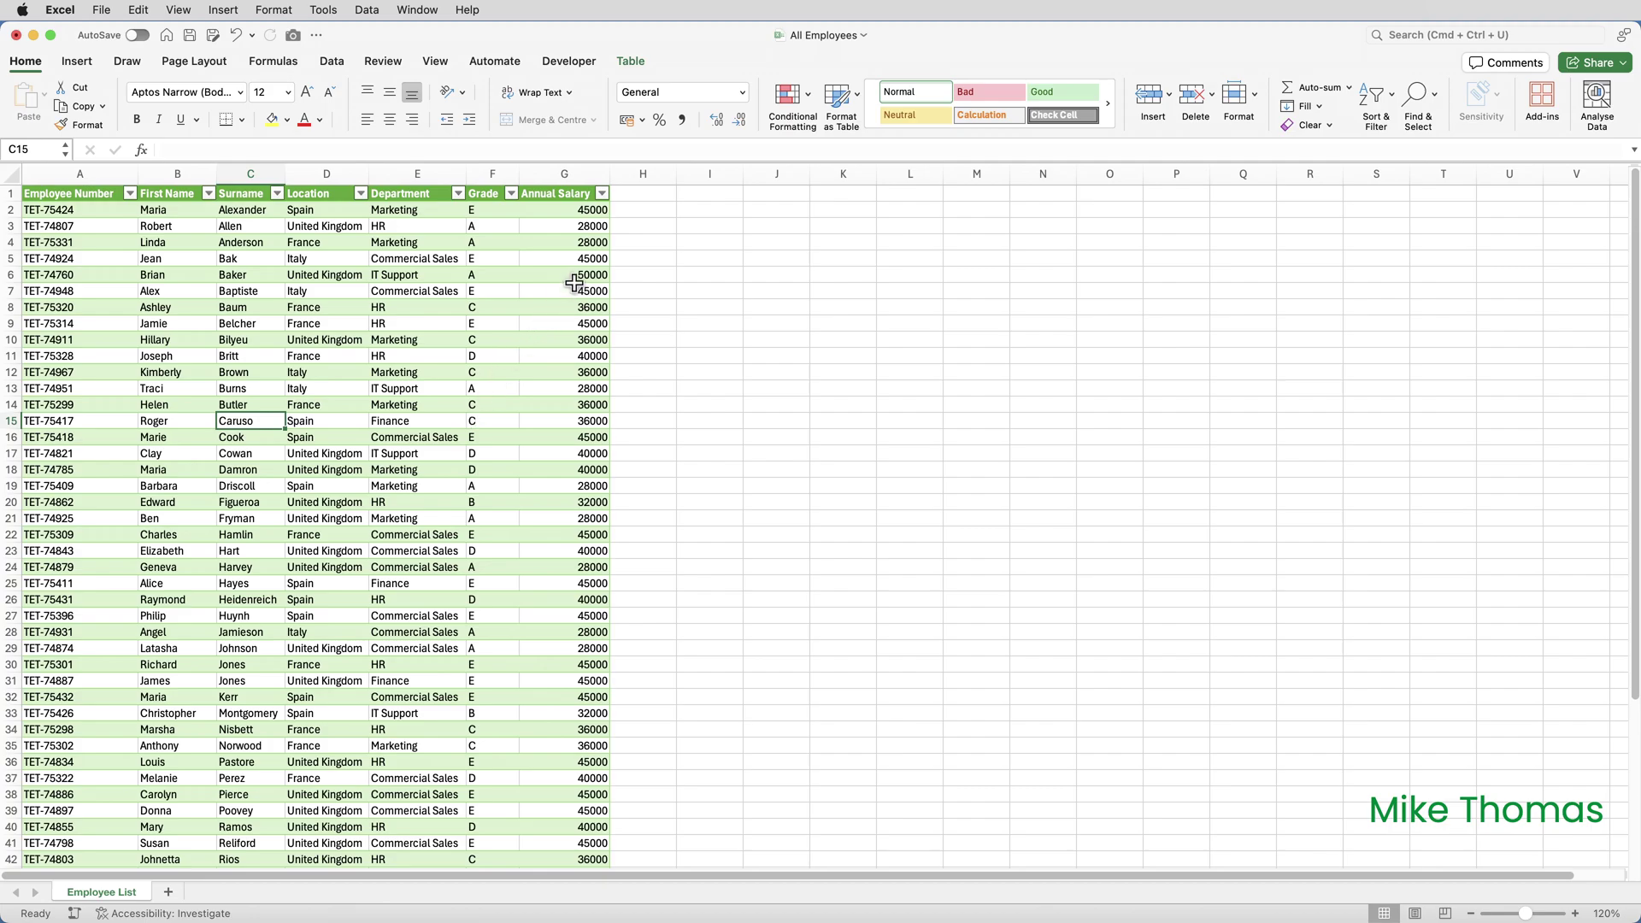
pyautogui.click(578, 275)
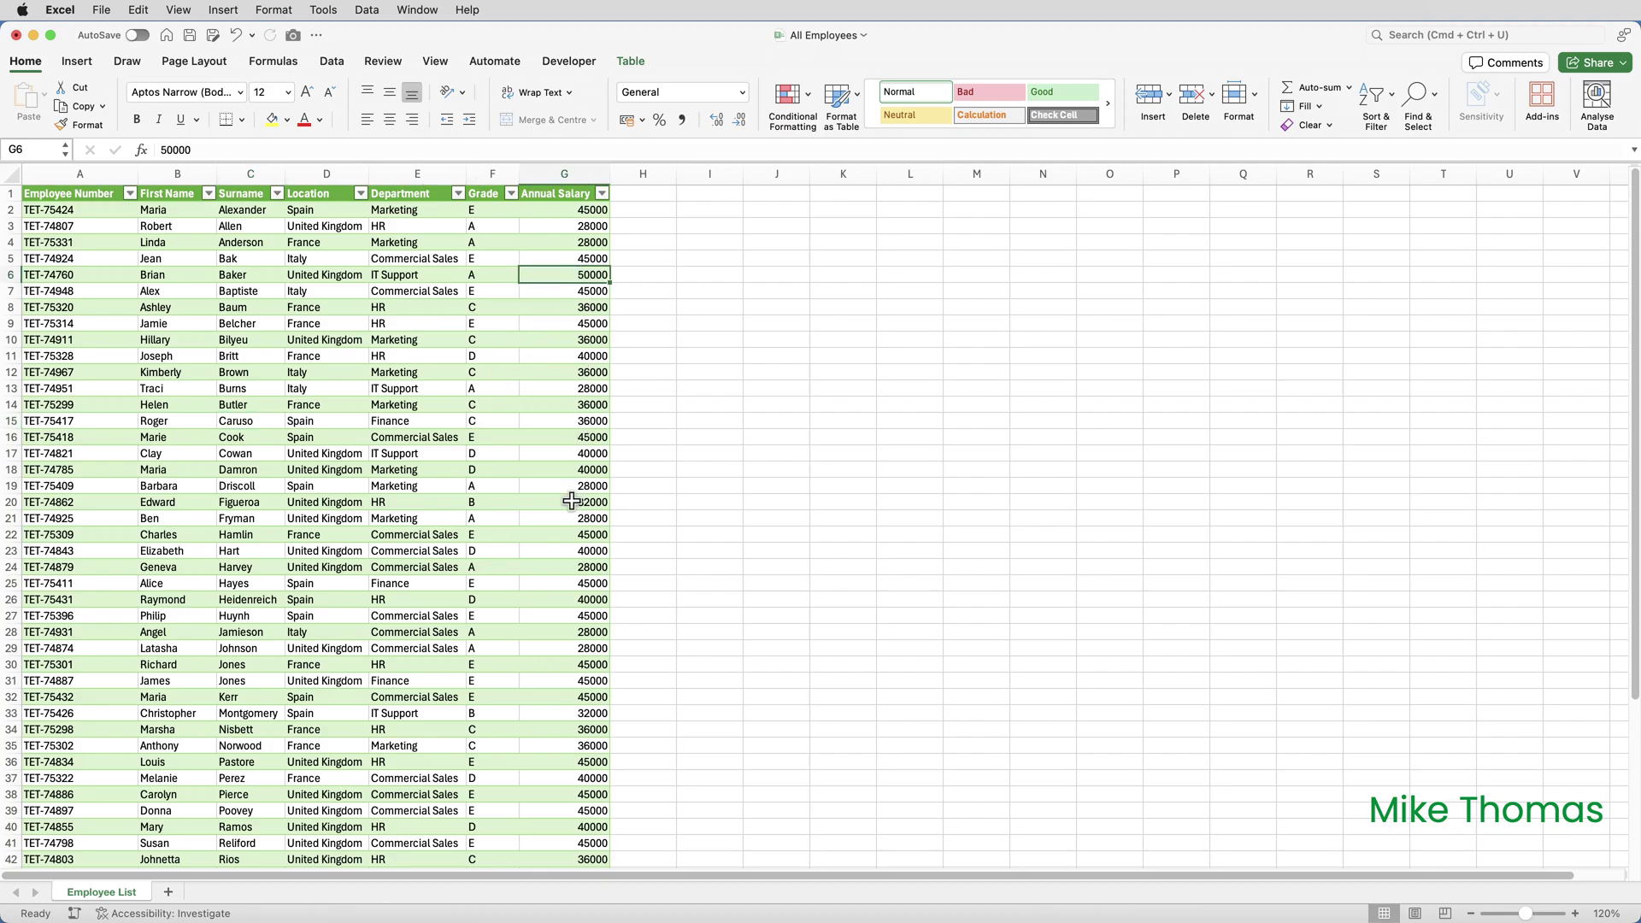
pyautogui.scroll(-5, 537, 512)
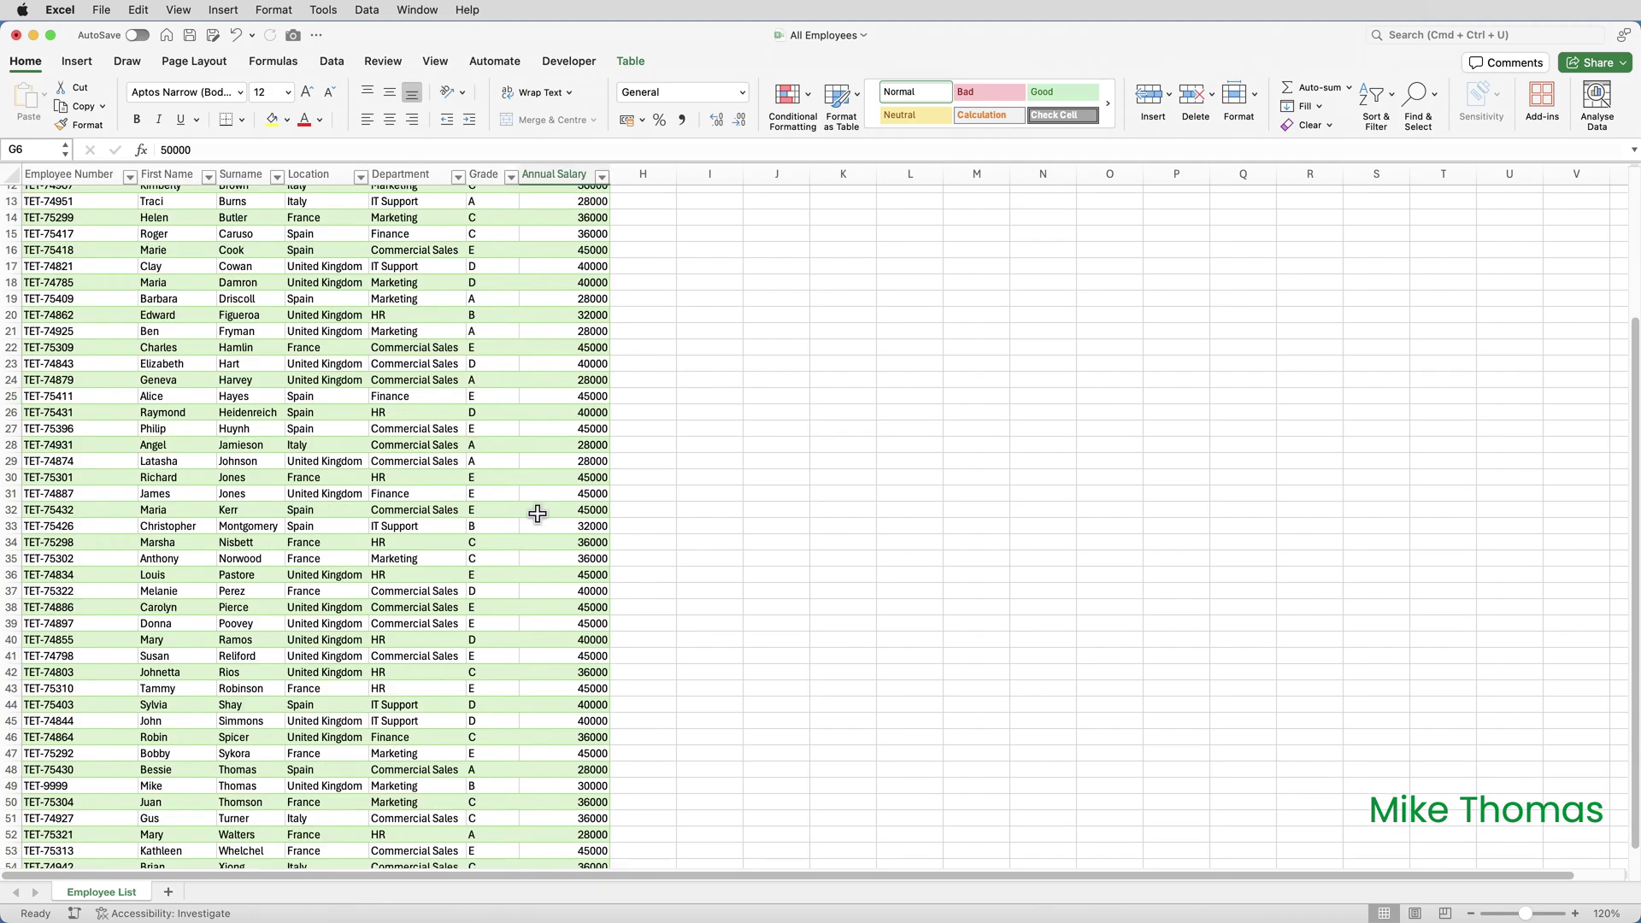